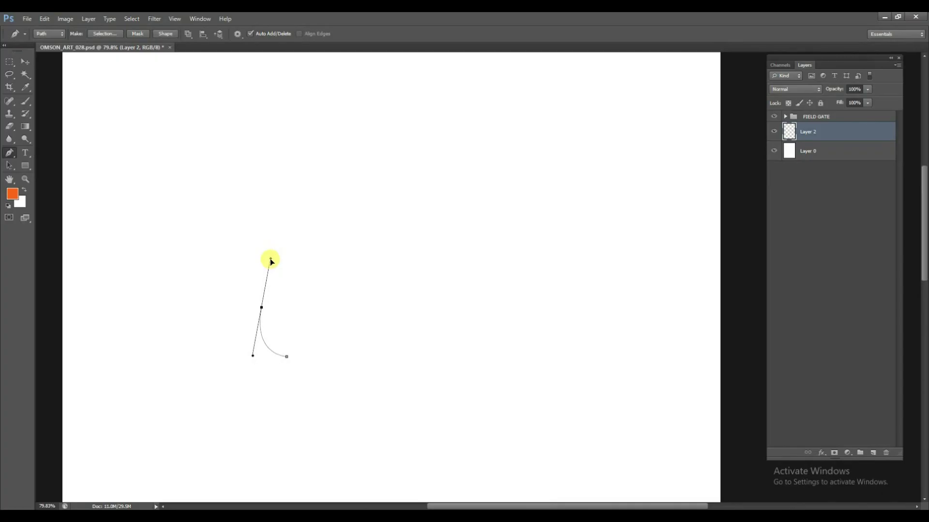
Step: Draw an open curved Pen path on Layer 2 that loops up and down, ending in a hooked curl
left_click_drag(273, 255, 266, 263)
left_click_drag(375, 147, 434, 135)
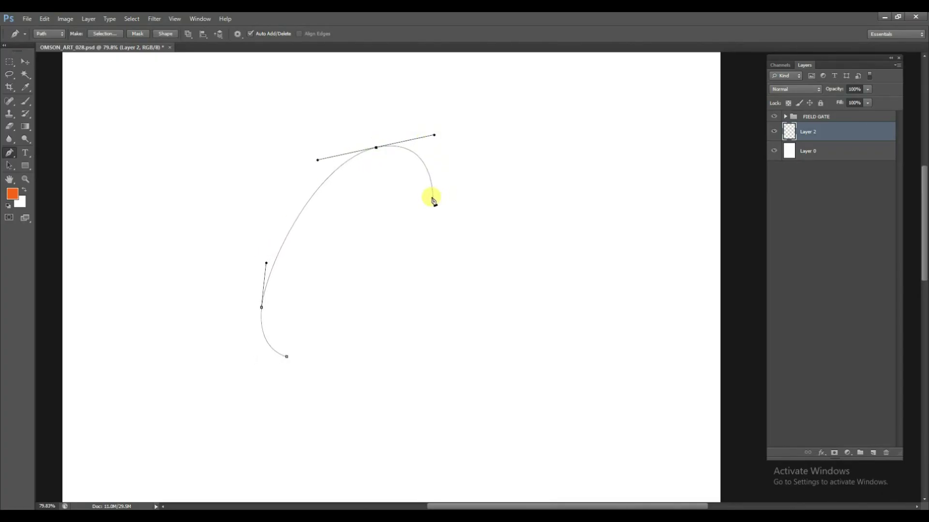
left_click_drag(420, 204, 414, 225)
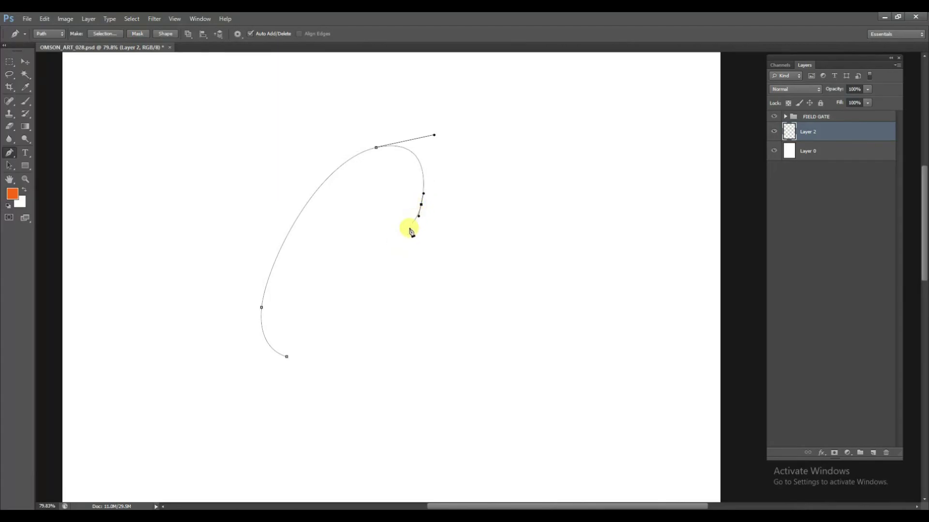
left_click_drag(422, 207, 408, 208)
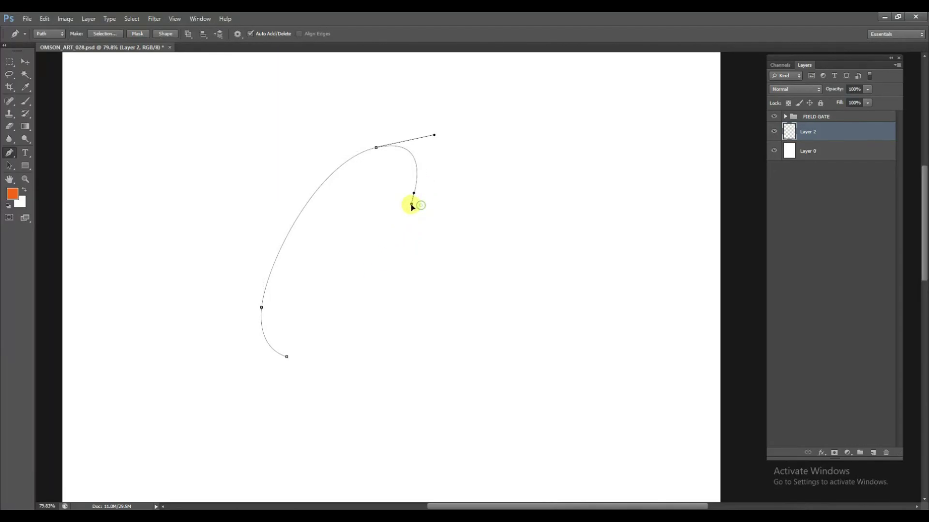
left_click_drag(434, 135, 432, 140)
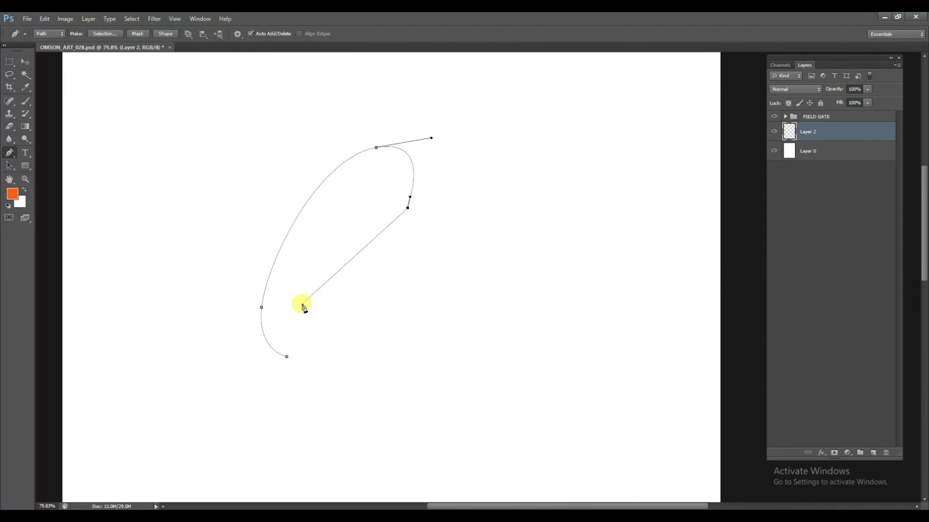
left_click_drag(300, 310, 295, 347)
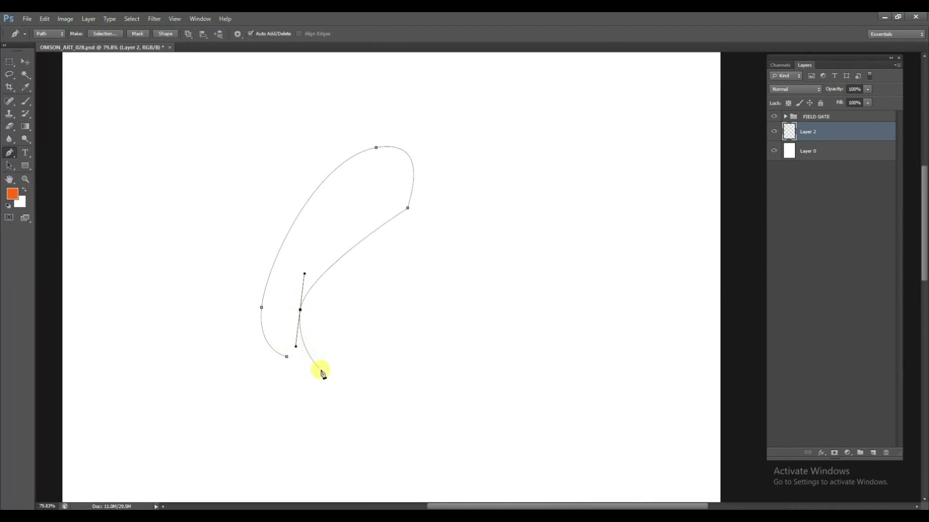
left_click_drag(345, 382, 369, 383)
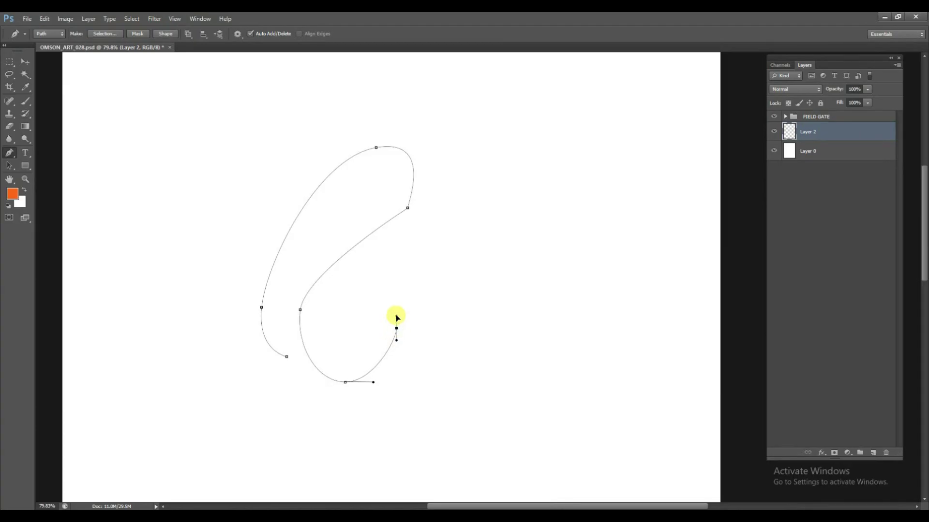
left_click_drag(397, 317, 396, 316)
Step: Zoom in and add Pen anchors shaping the trunk's small flared curled tip
scroll(422, 345, "up", 4)
scroll(452, 334, "up", 3)
scroll(455, 304, "up", 3)
left_click_drag(463, 306, 462, 306)
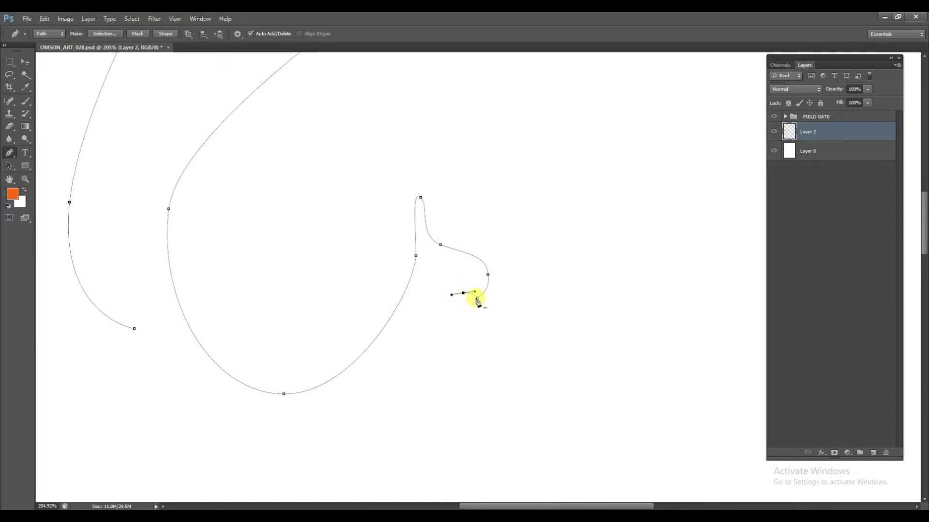
left_click_drag(487, 276, 486, 284)
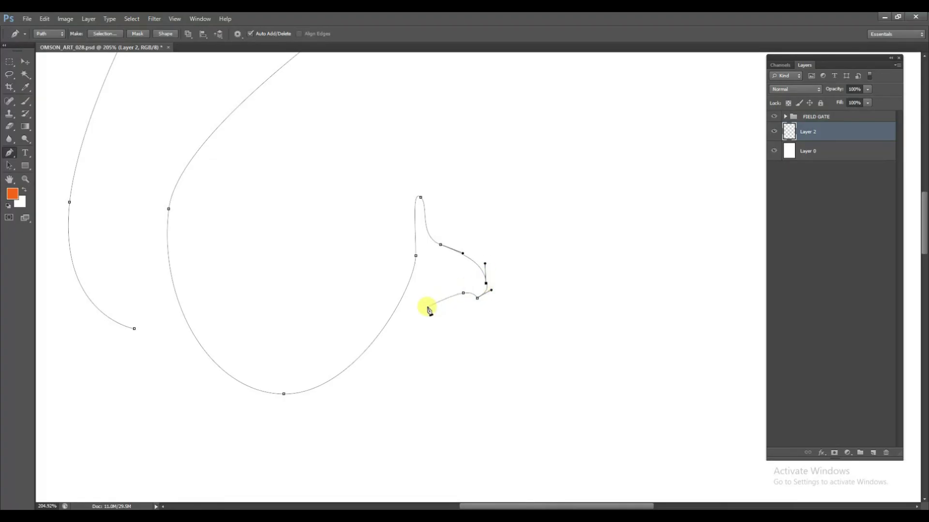
left_click_drag(409, 335, 525, 264)
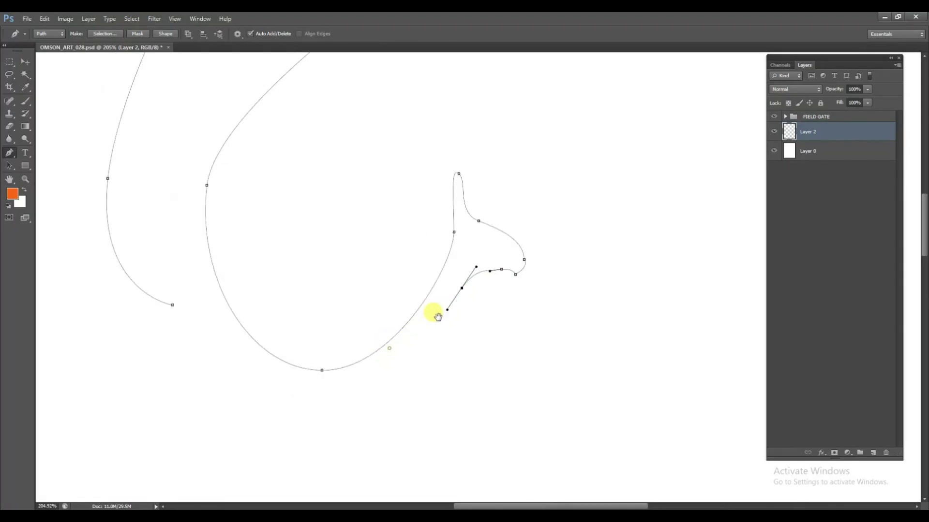
left_click_drag(410, 348, 342, 370)
Step: Close the path at its starting end and smooth the join and bottom curve
scroll(326, 353, "down", 5)
left_click(333, 321)
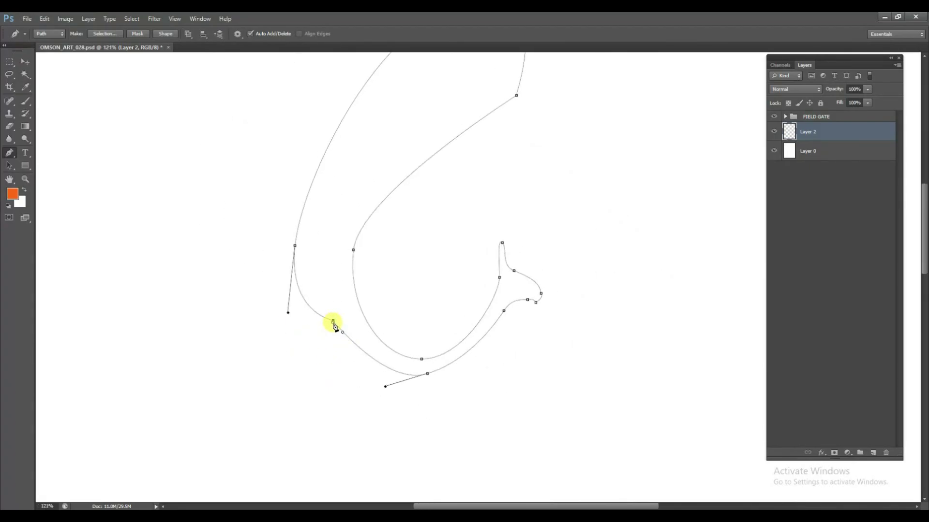
left_click_drag(333, 322, 327, 347)
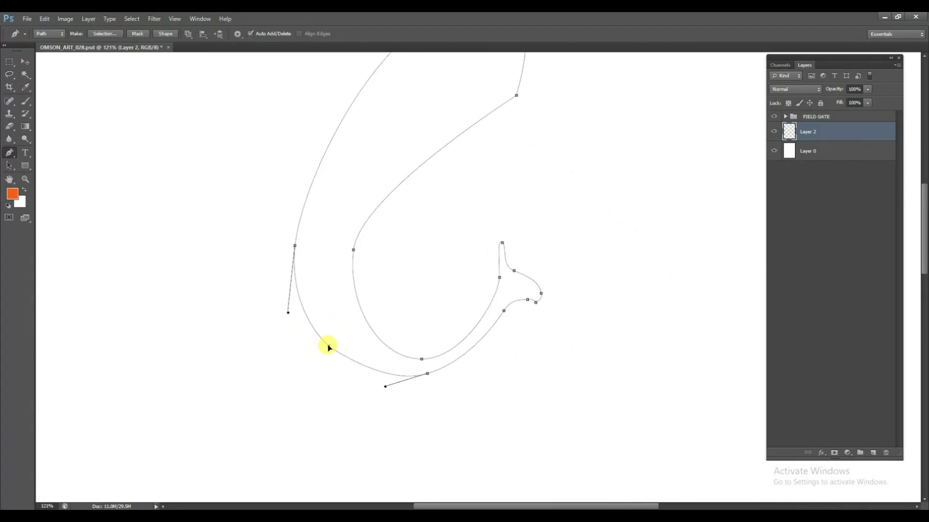
left_click_drag(385, 382, 376, 401)
left_click(400, 307, "ctrl")
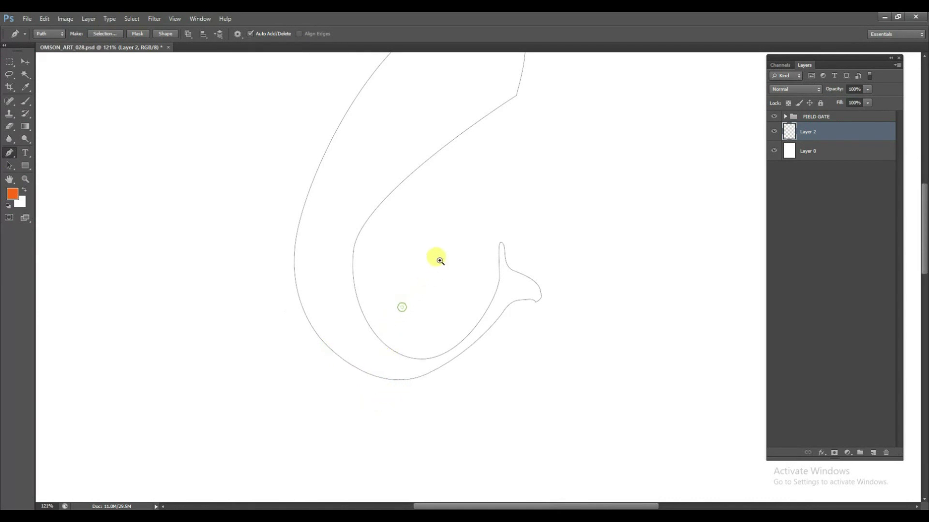
Step: Smooth the outline's upper bend and inner curve by adjusting anchors and adding one on the inner segment
scroll(421, 275, "down", 3)
left_click_drag(426, 241, 450, 227)
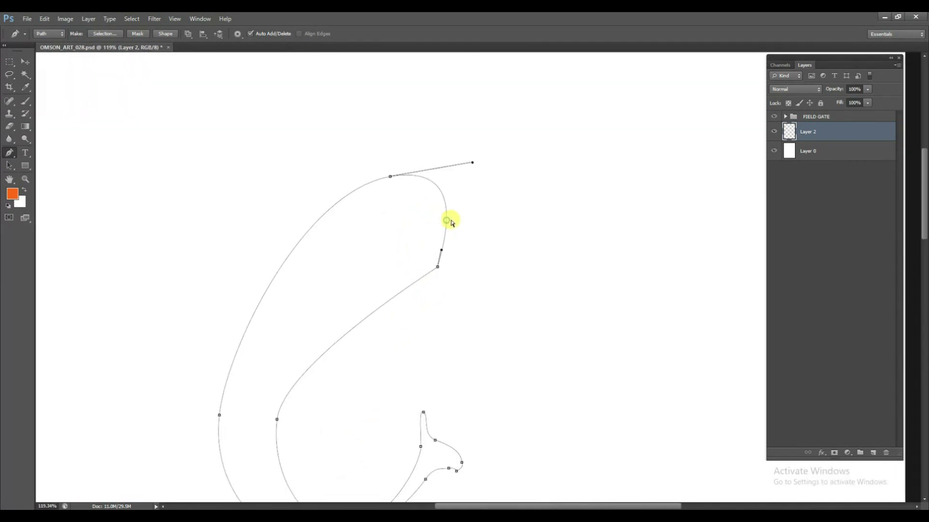
mouse_move(437, 267)
left_mouse_down()
mouse_move(435, 279)
mouse_move(485, 257)
left_mouse_up()
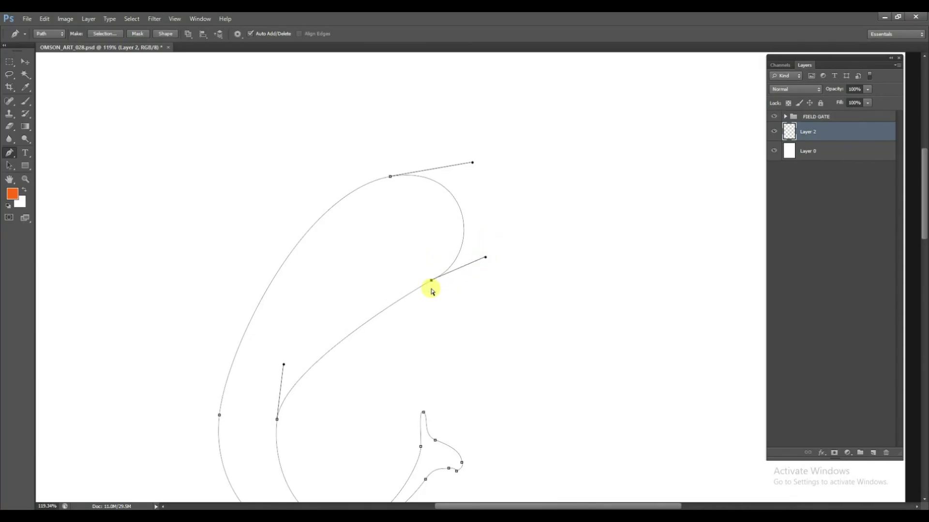
left_click(367, 324)
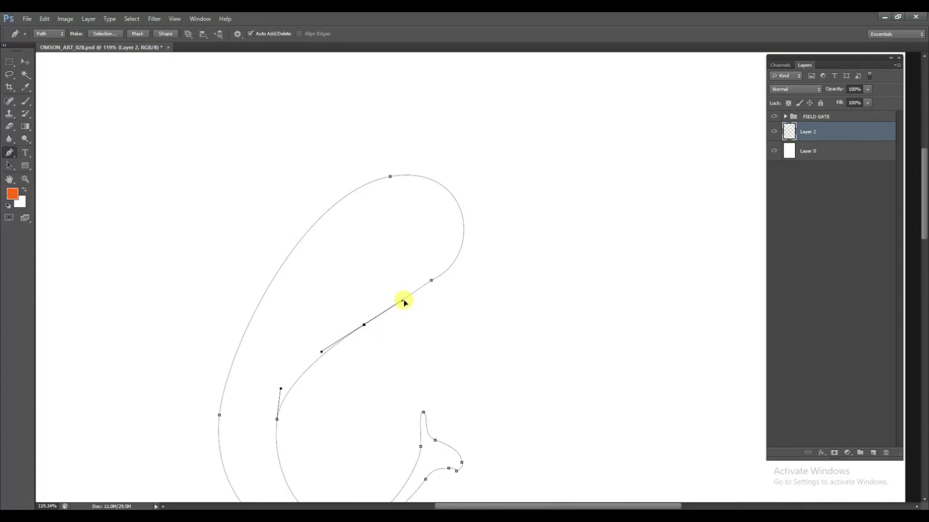
left_click(432, 279, "ctrl")
left_click_drag(433, 281, 435, 283)
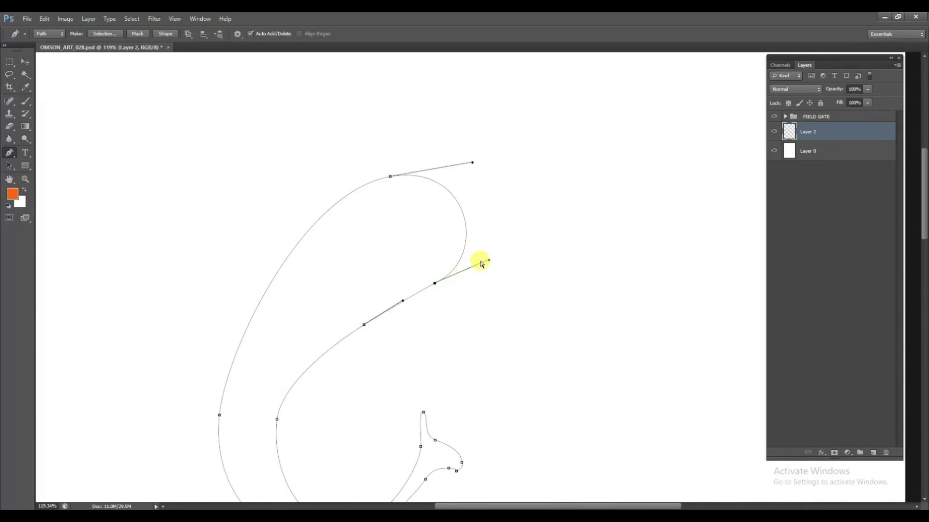
left_click_drag(489, 259, 494, 253)
scroll(473, 280, "down", 3)
scroll(442, 272, "down", 1)
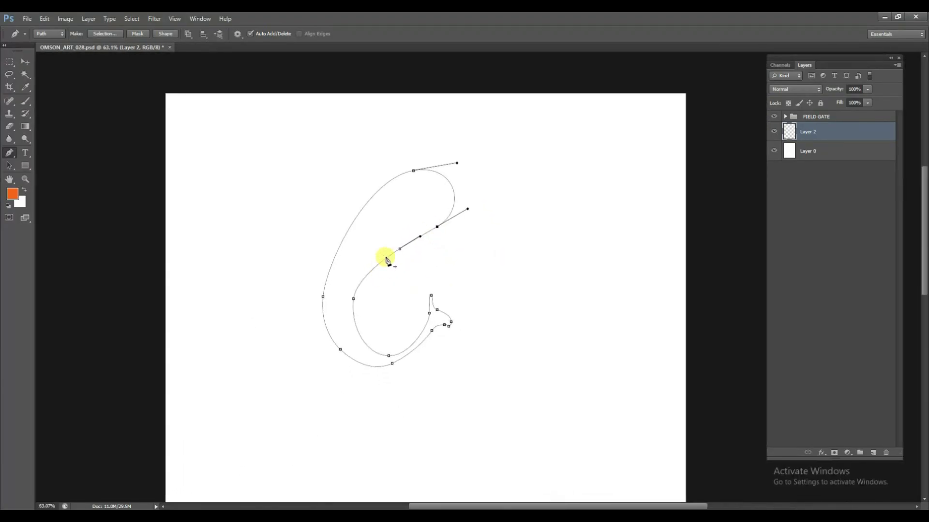
left_click_drag(399, 250, 395, 251)
left_click(404, 285, "ctrl")
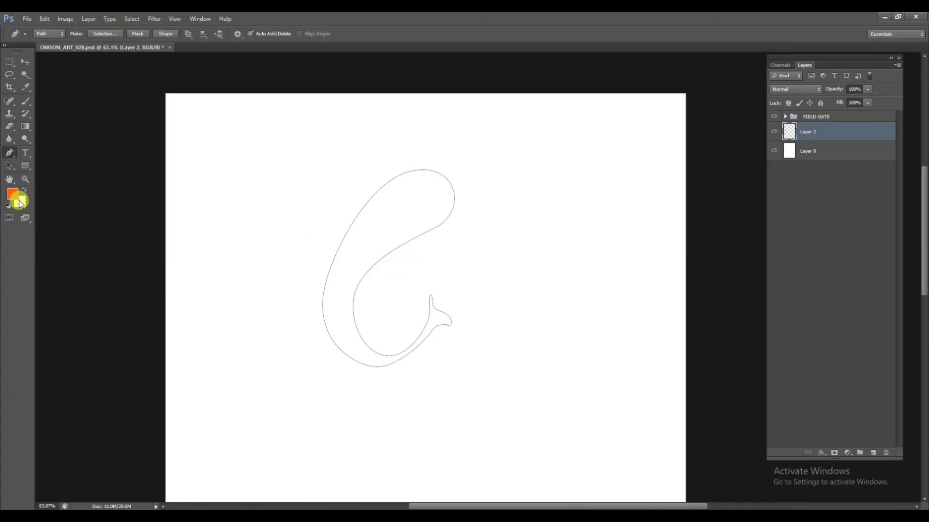
Step: Fill the closed trunk path with solid orange on a new Layer 3
left_click(19, 199)
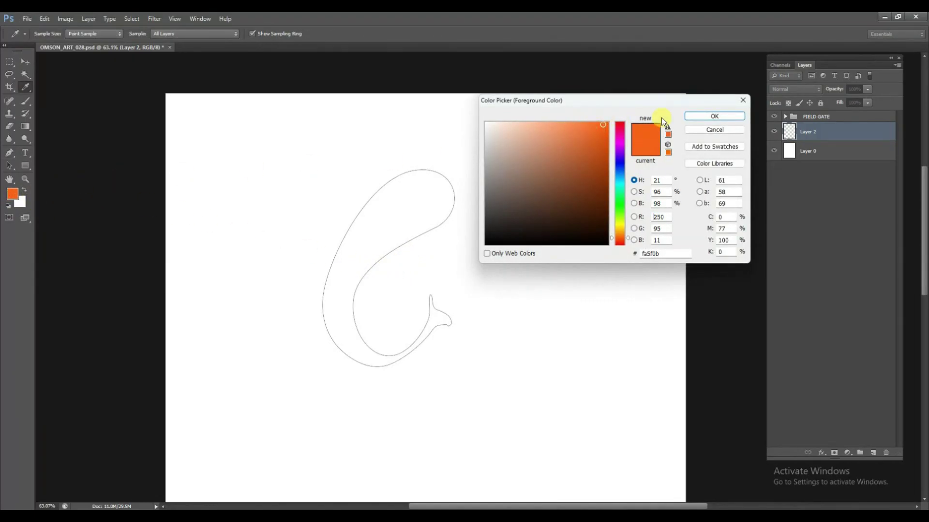
left_click(697, 117)
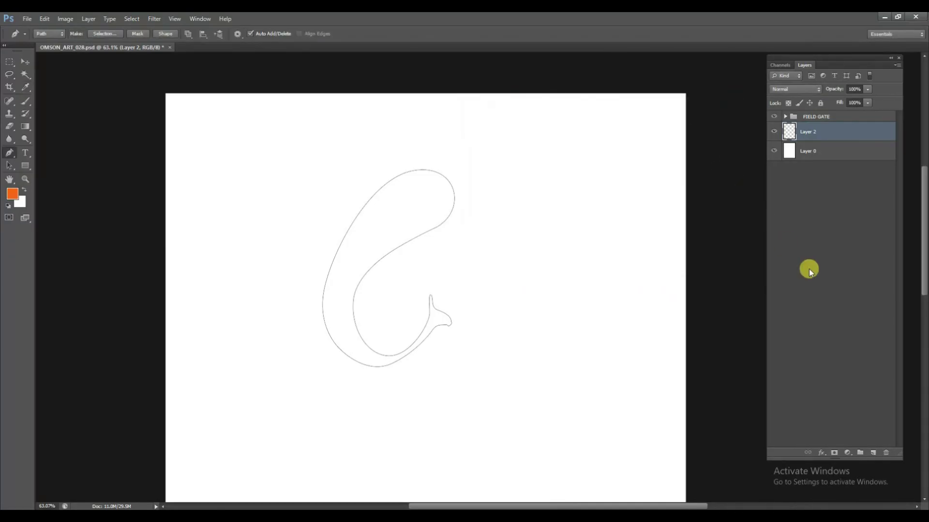
left_click(873, 453)
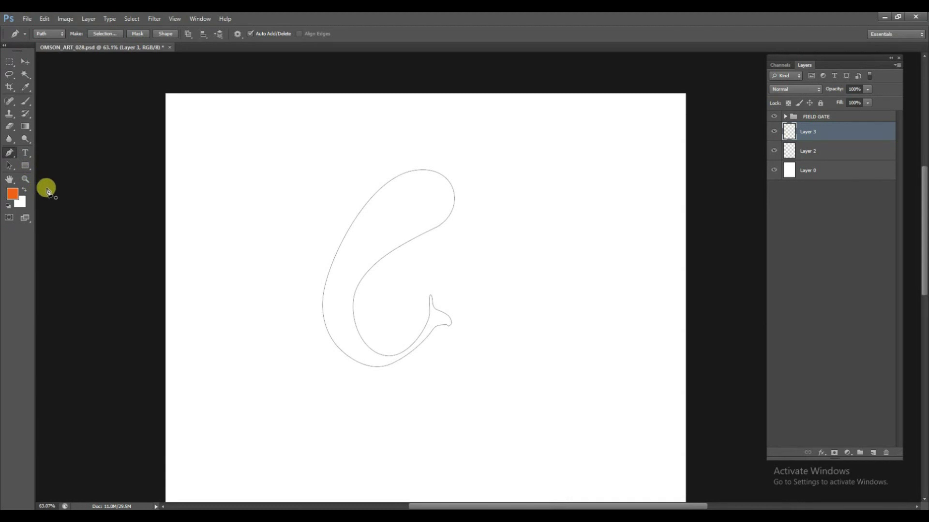
key("ctrl+Return")
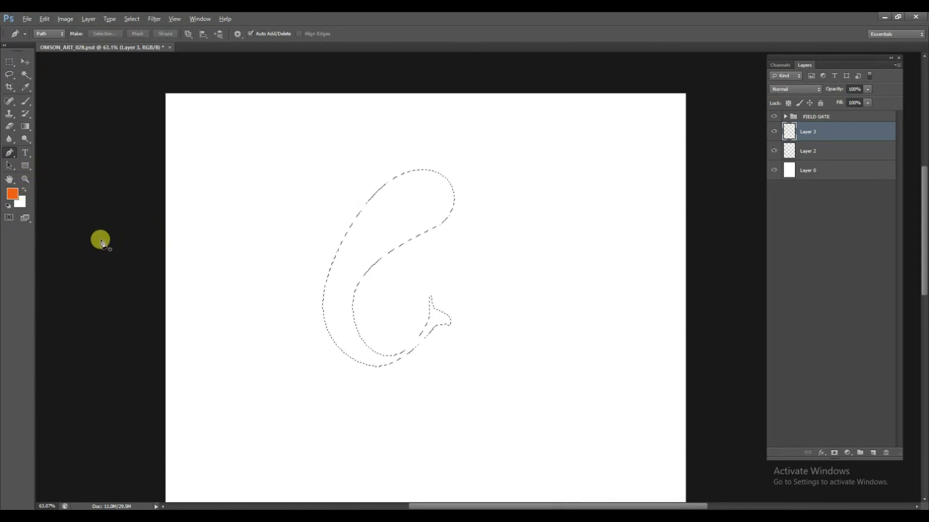
key("alt+BackSpace")
key("ctrl+d")
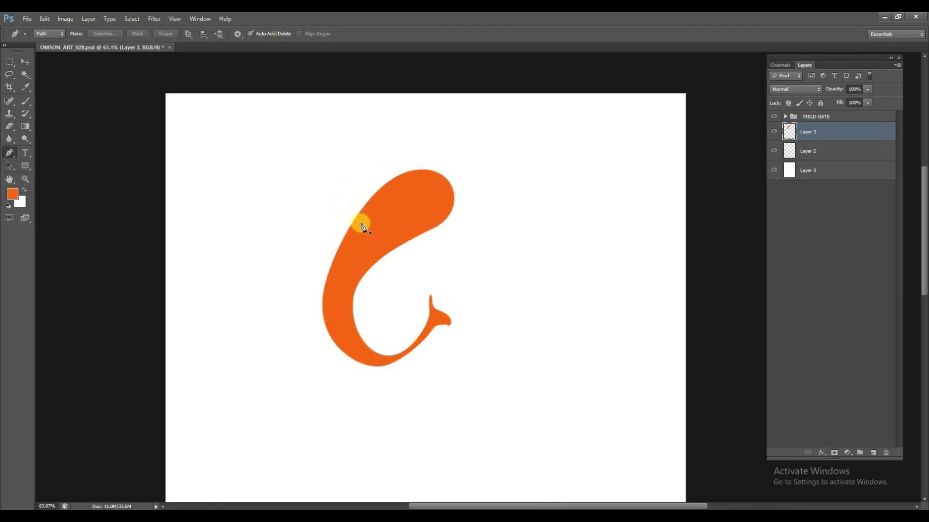
left_click_drag(362, 232, 424, 244)
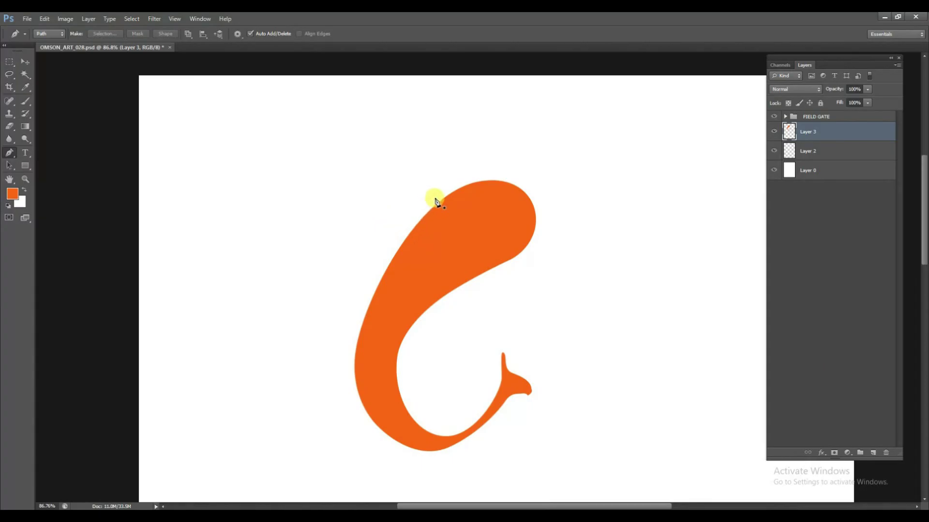
Step: Draw a closed Pen outline for the ear rising above the trunk's top
mouse_move(443, 200)
left_mouse_down()
mouse_move(398, 166)
mouse_move(355, 180)
left_mouse_up()
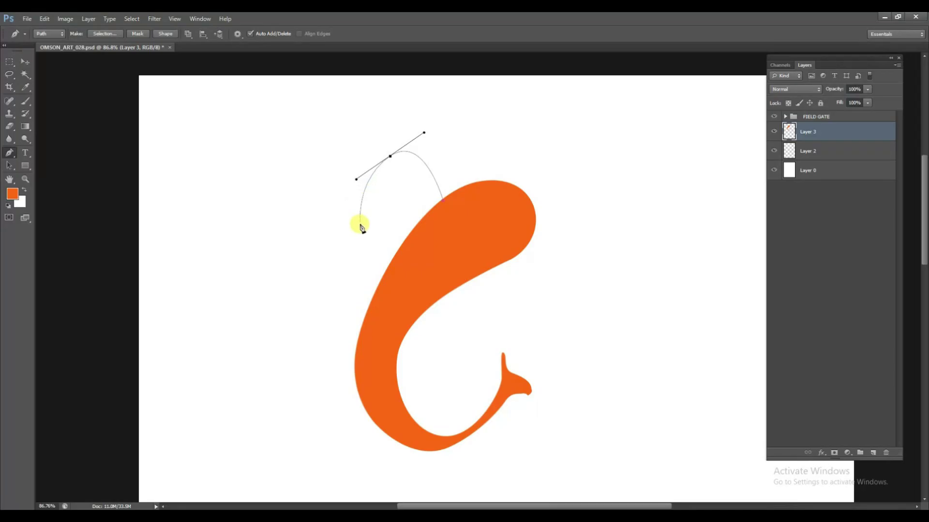
left_click_drag(368, 227, 368, 225)
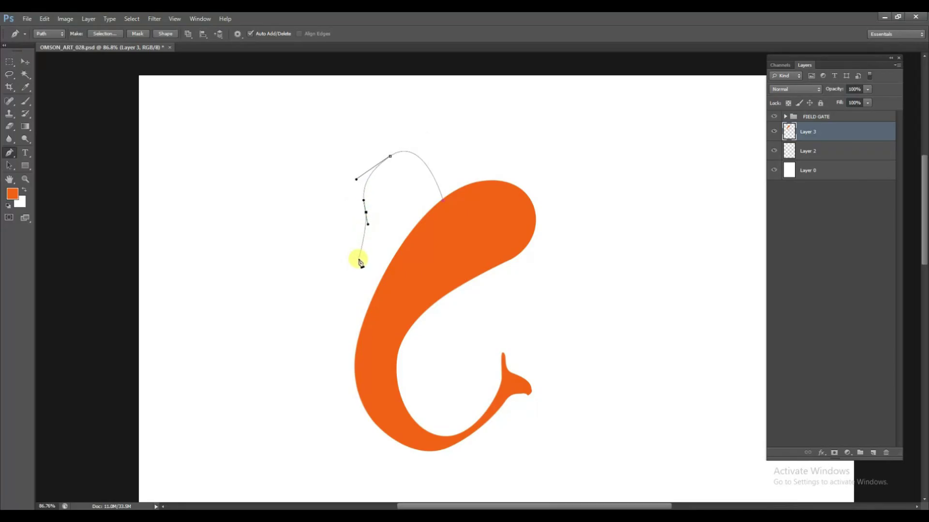
left_click(341, 283)
left_click_drag(392, 269, 446, 207)
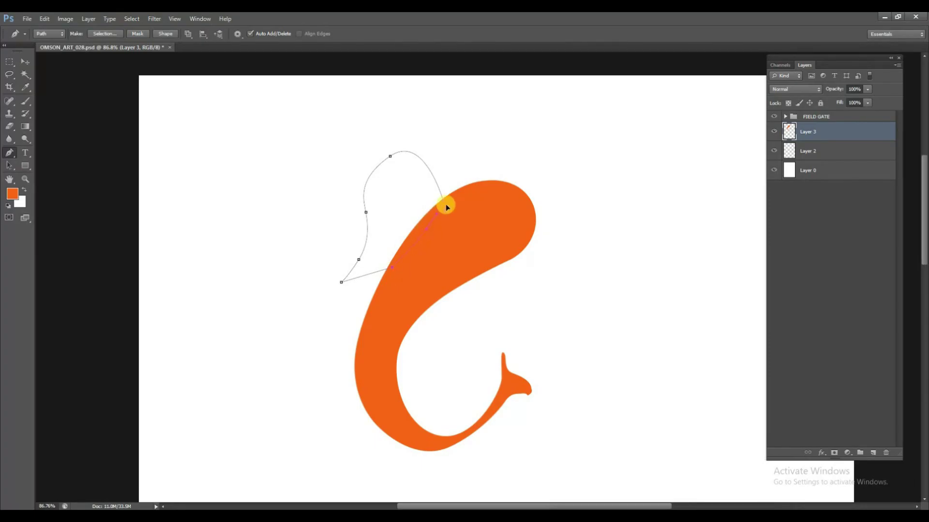
left_click(824, 144)
Step: Fill the ear outline with orange on a new Layer 4 above Layer 2
left_click(835, 155)
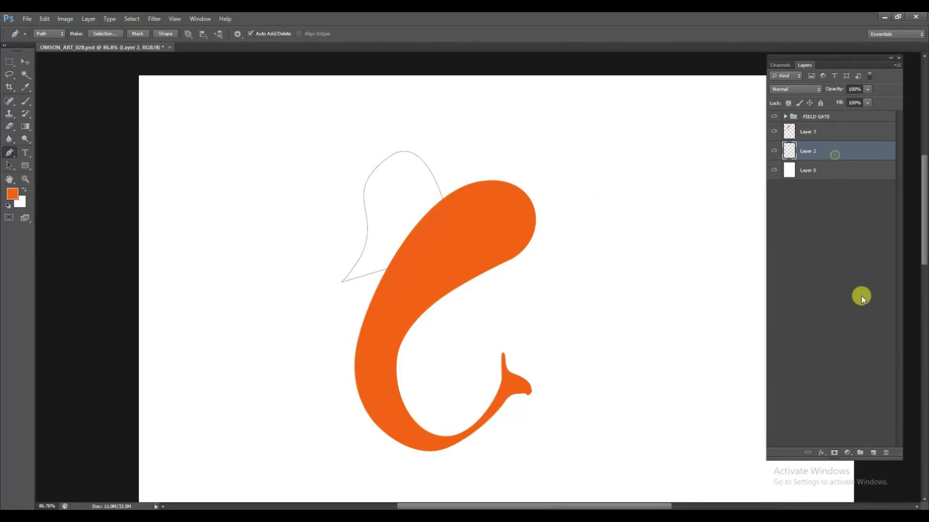
left_click(874, 452)
key("ctrl+Return")
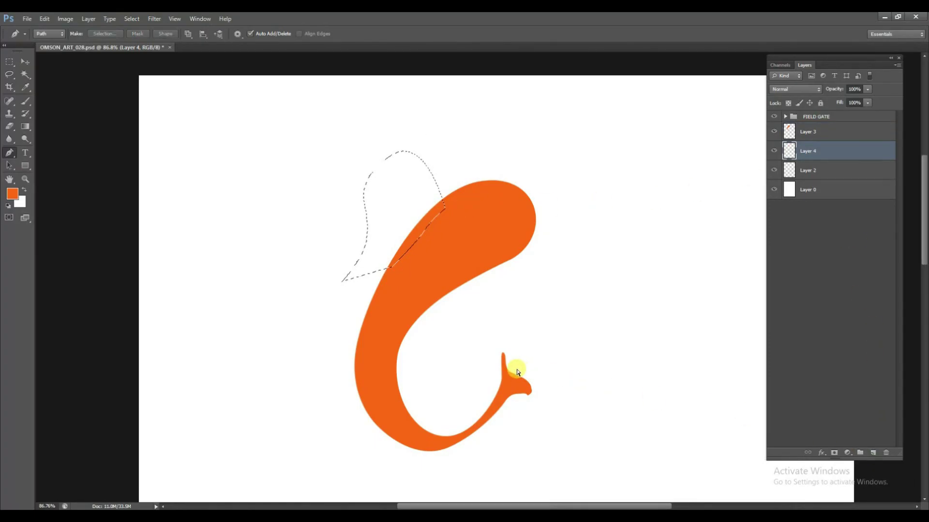
key("alt+BackSpace")
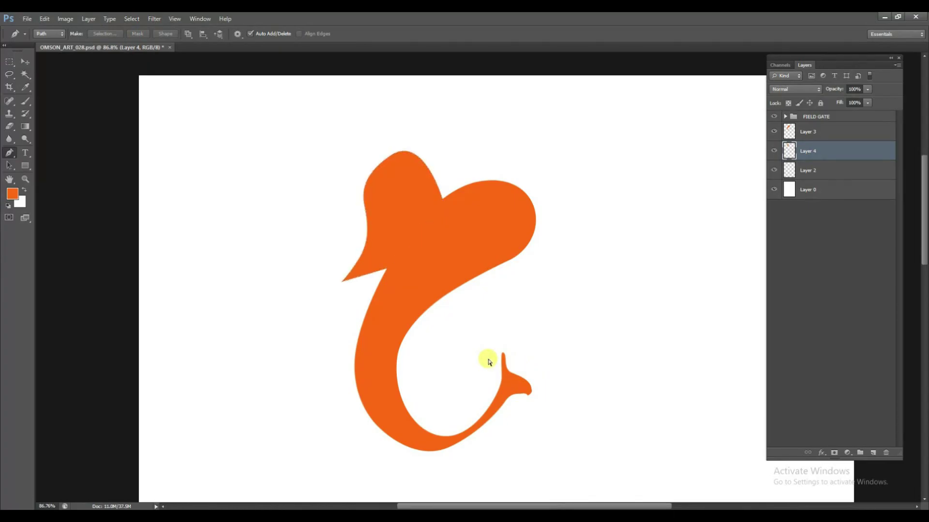
Step: Draw a closed curved lobe outline extending right from the head's edge
scroll(464, 229, "right", 2)
scroll(464, 229, "down", 1)
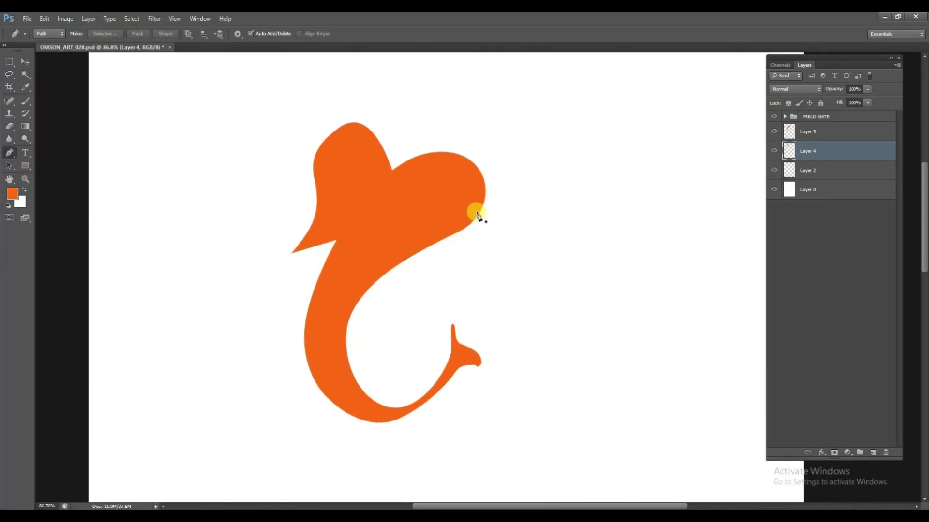
left_click(478, 211)
left_click_drag(514, 212, 525, 231)
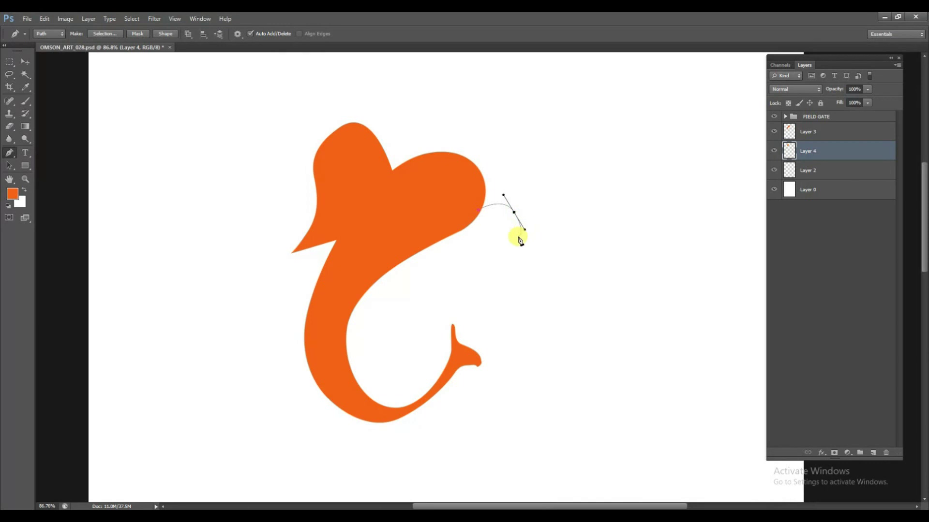
left_click_drag(426, 269, 408, 286)
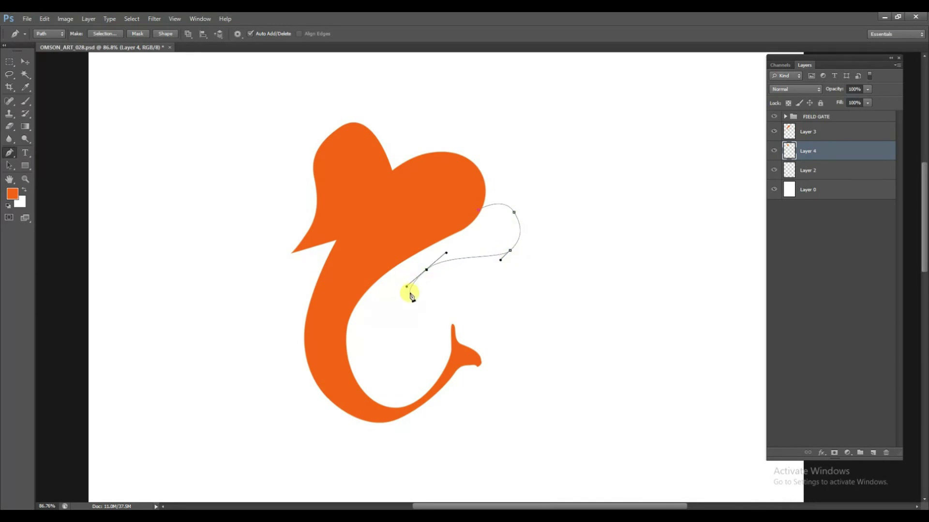
left_click(415, 281)
left_click(478, 213)
Step: Fill the lobe outline with orange on a new Layer 5
left_click(873, 454)
key("ctrl+Return")
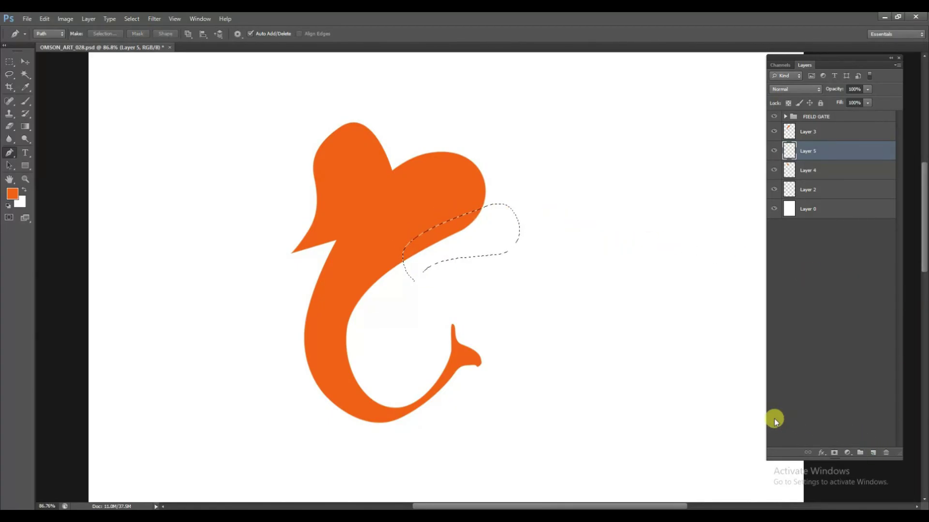
key("alt+BackSpace")
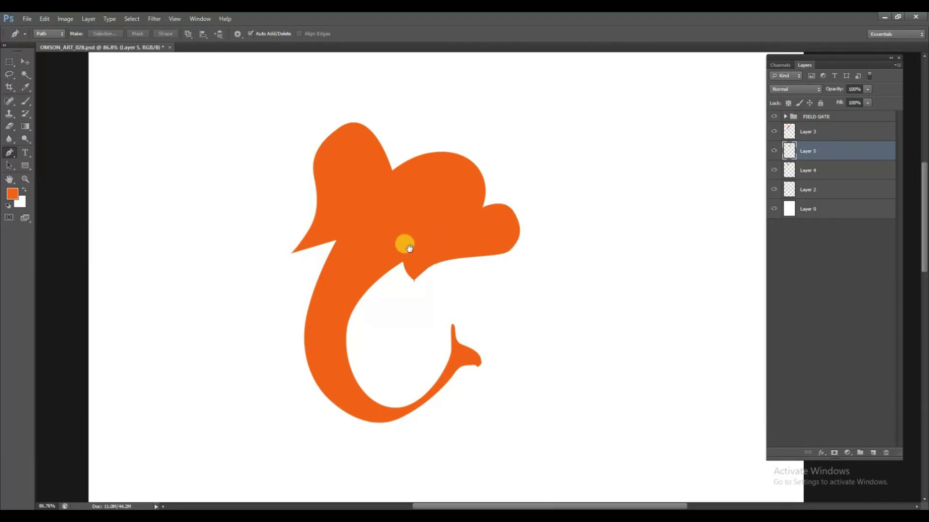
scroll(393, 248, "down", 2)
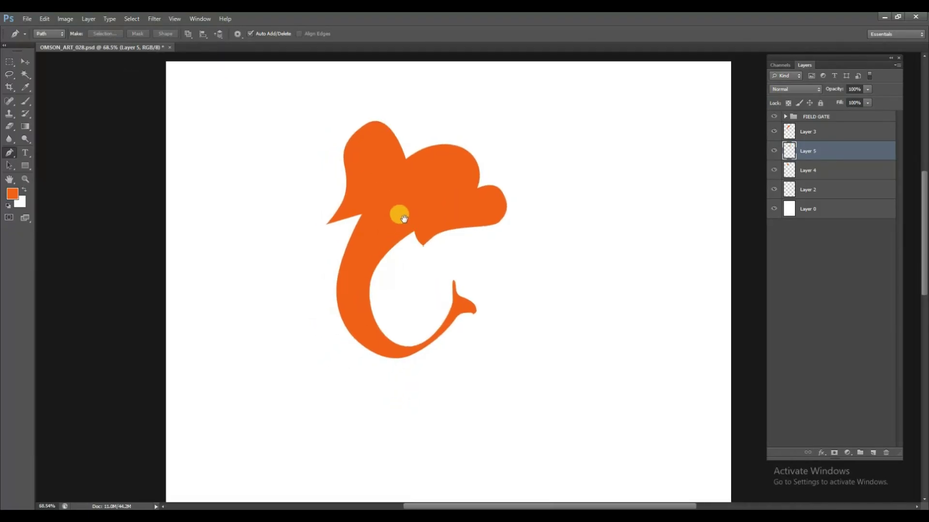
key("v")
left_click(433, 178)
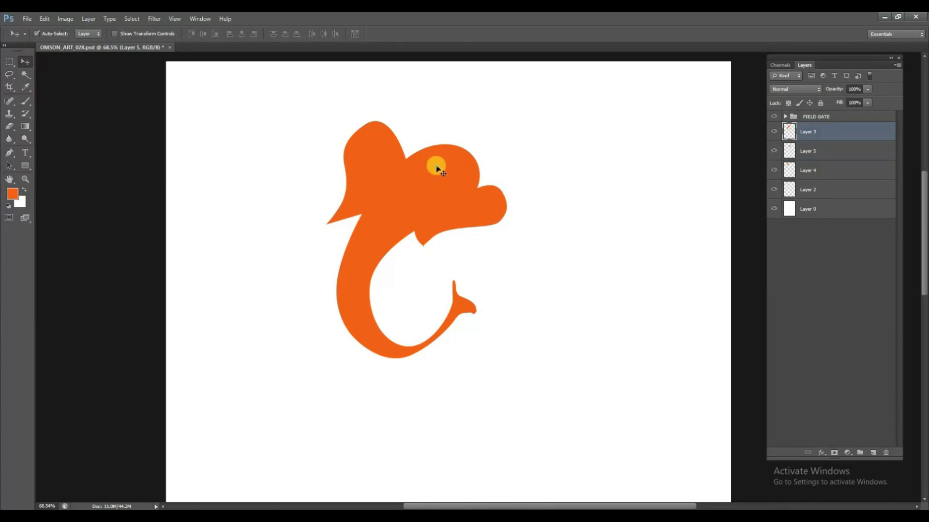
Step: Skew the body's top leftward, then move the lobe left and rotate it about 12 degrees
key("ctrl+t")
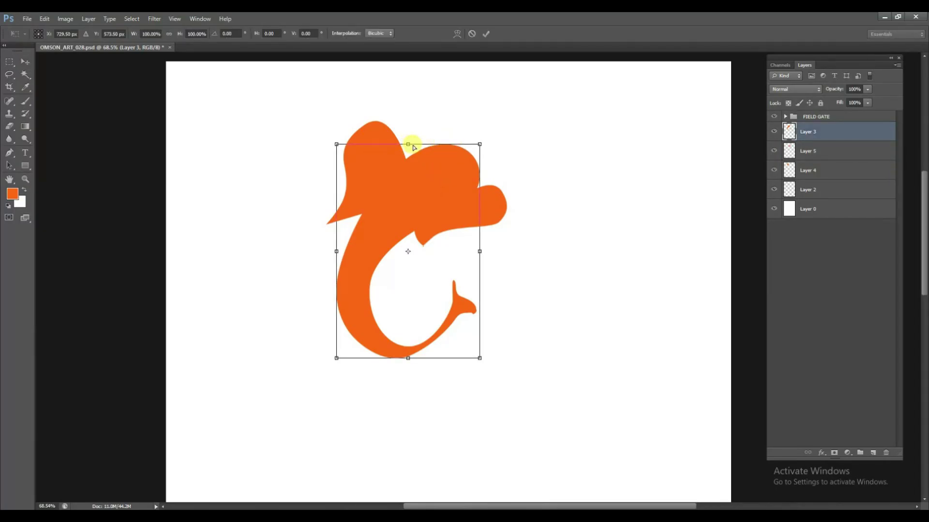
left_click_drag(407, 147, 379, 135)
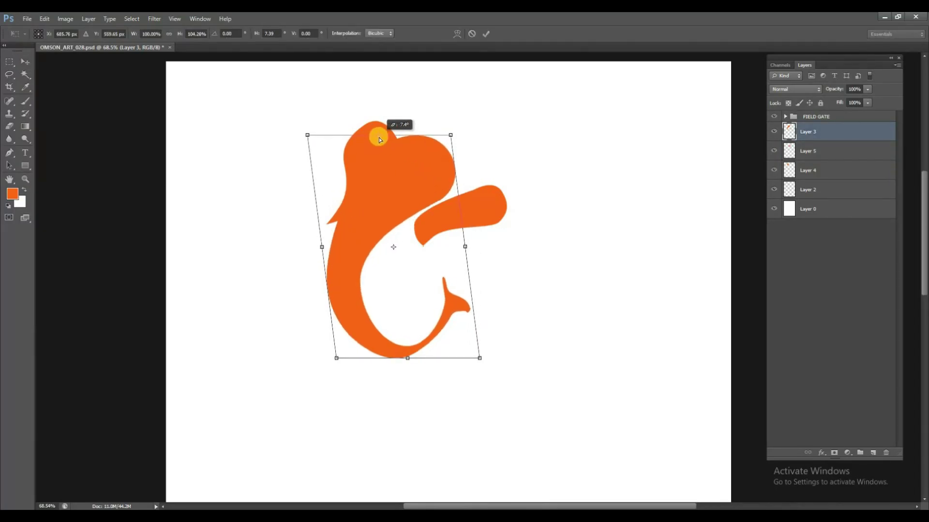
key("Return")
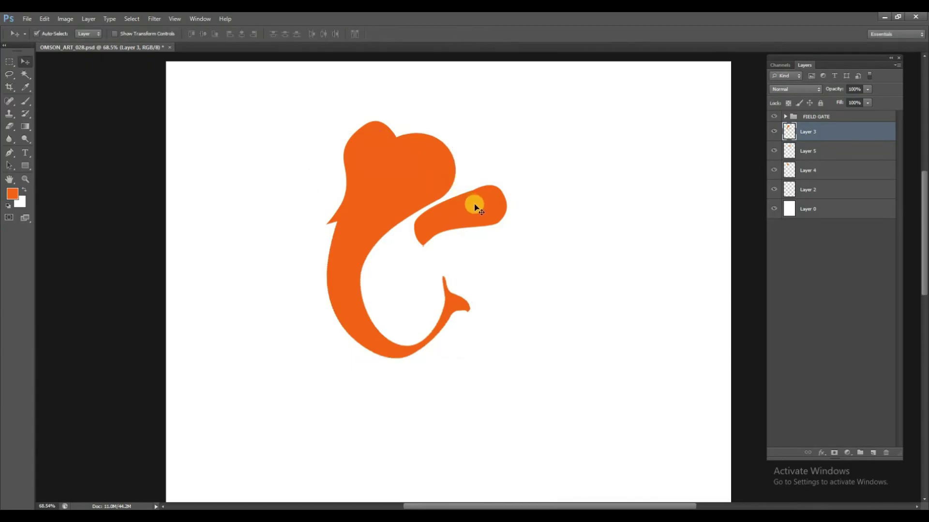
left_click_drag(474, 212, 446, 202)
key("ctrl+t")
left_click_drag(503, 166, 338, 155)
key("Return")
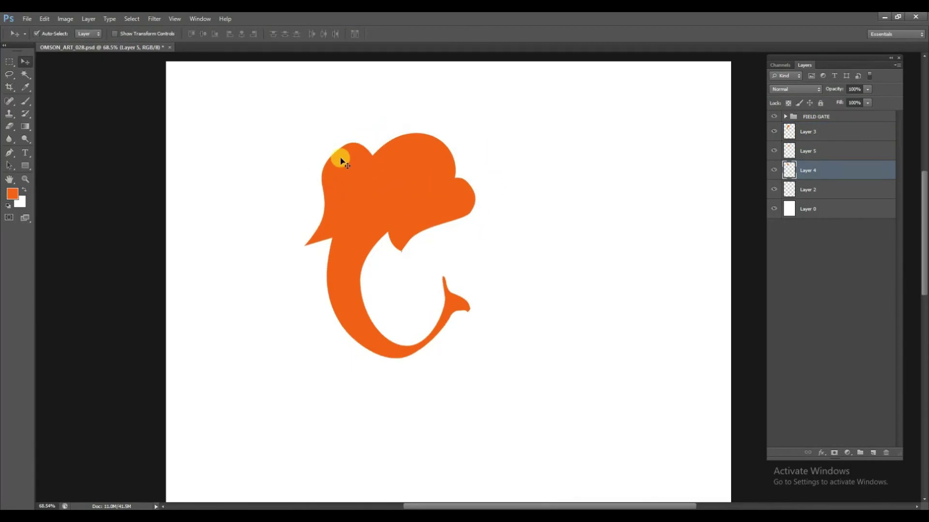
Step: Raise and skew the ear shape into a taller peak, then add an empty Layer 6 above the body
left_click(350, 152)
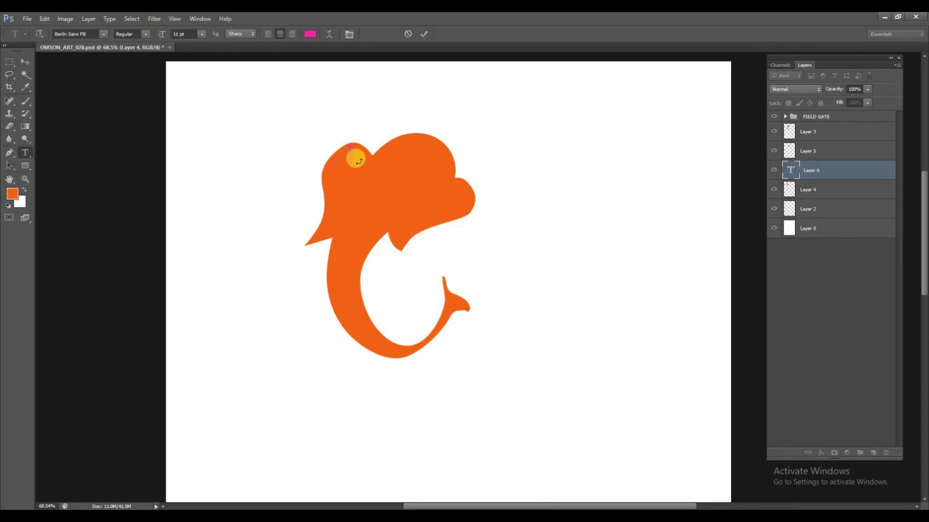
left_click(409, 36)
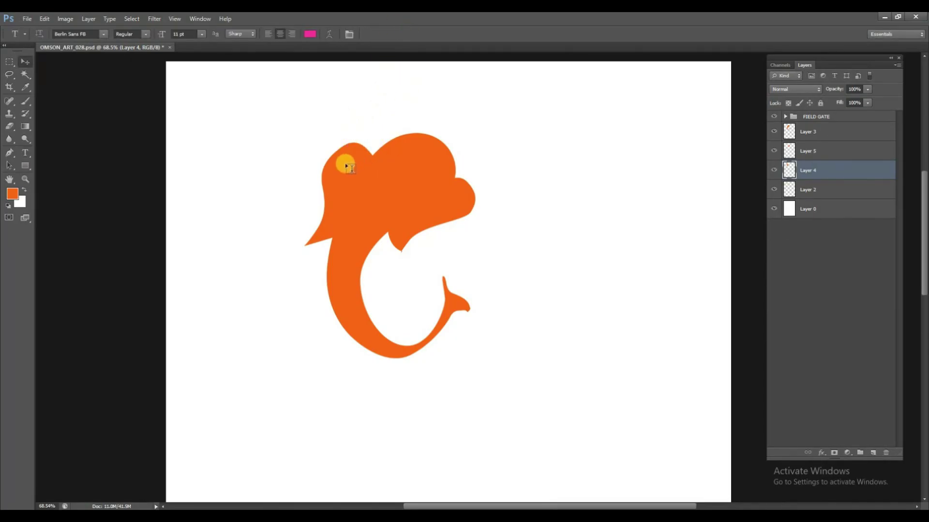
key("v")
left_click_drag(345, 157, 343, 141)
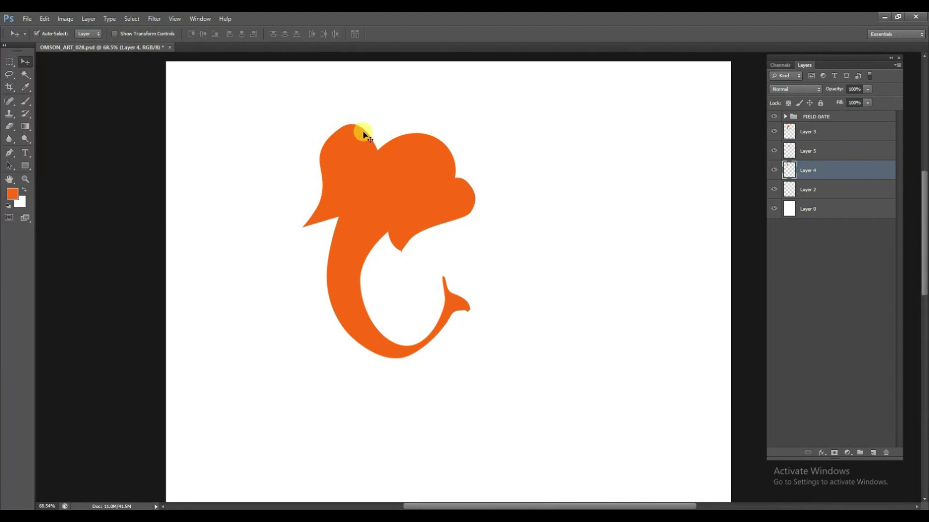
key("ctrl+t")
left_click_drag(370, 131, 373, 118)
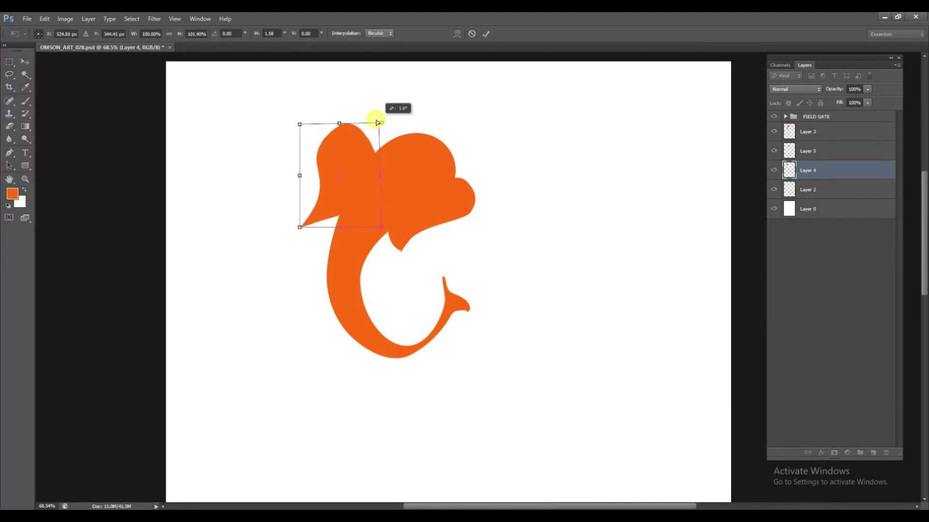
left_click_drag(362, 199, 368, 206)
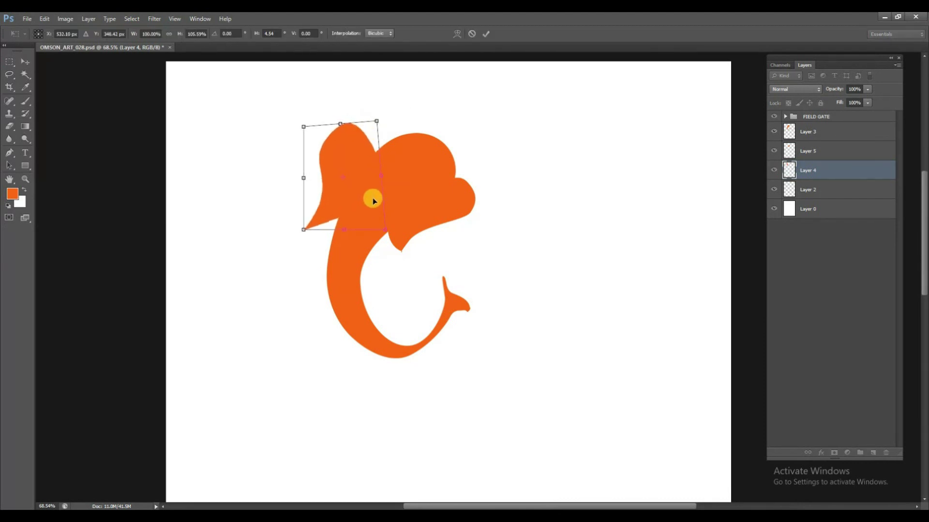
key("Return")
left_click(382, 179)
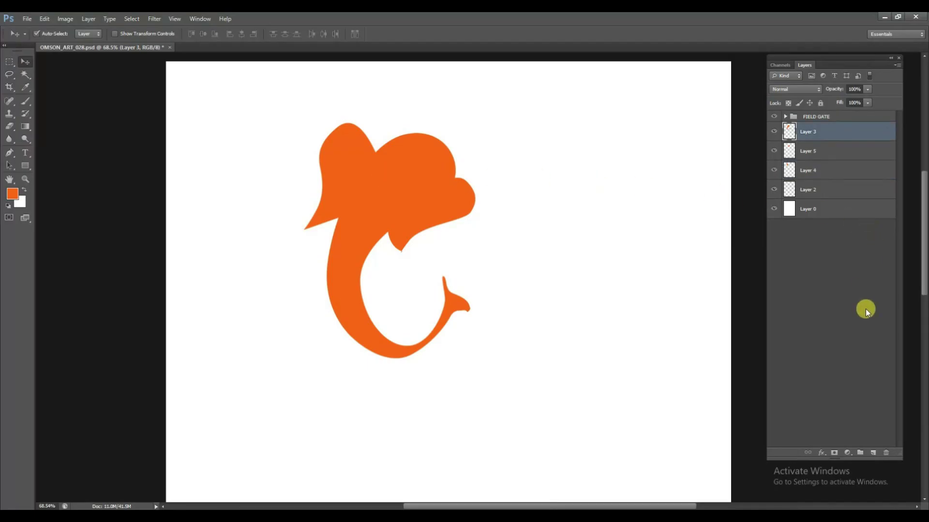
left_click(874, 453)
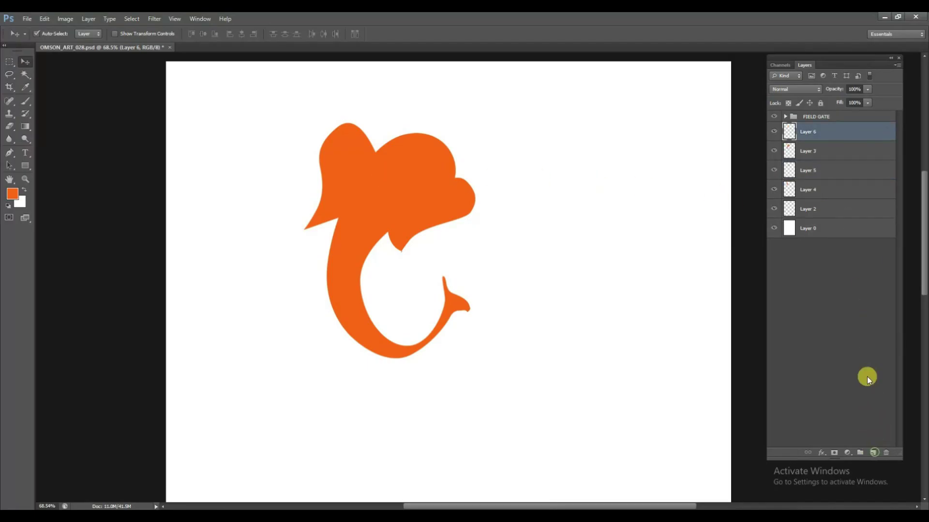
Step: Clip Layer 6 to the body and paint lighter orange along the head's right edge
left_click(833, 139, "alt")
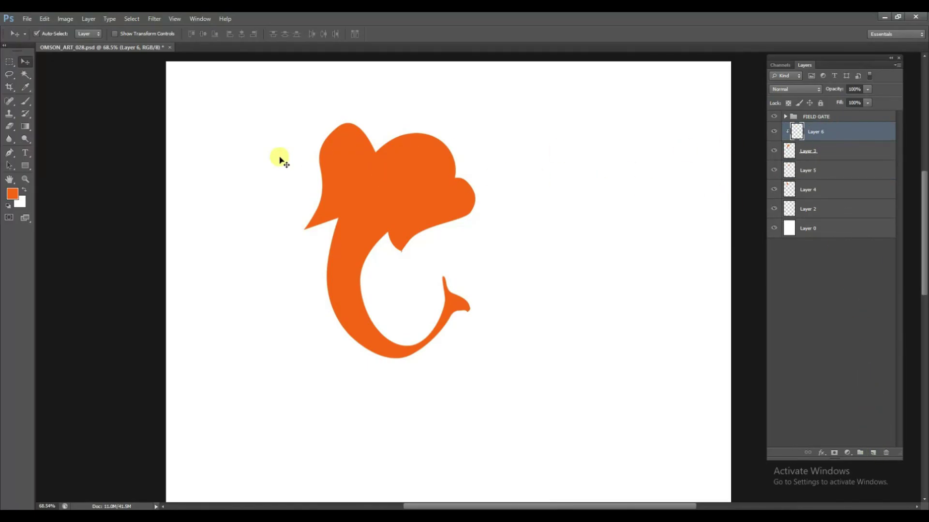
key("b")
left_click(6, 196)
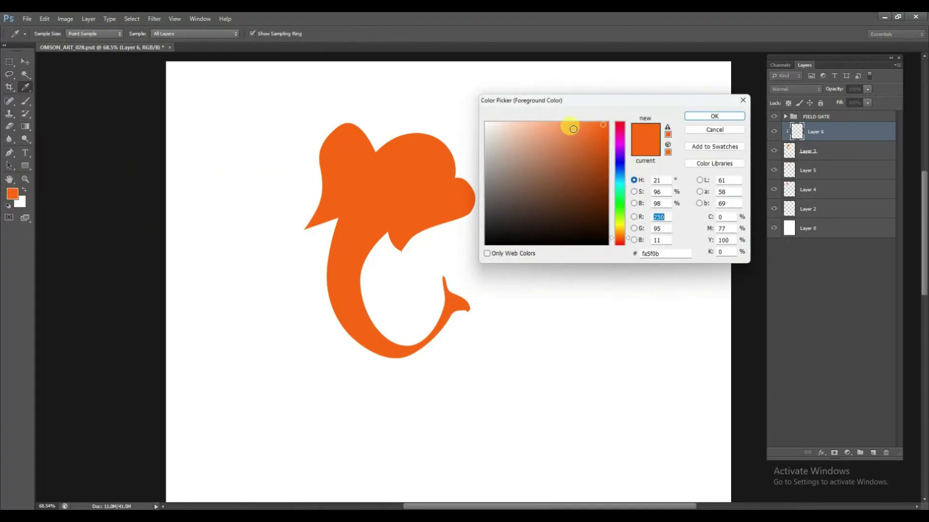
left_click(562, 124)
left_click(698, 120)
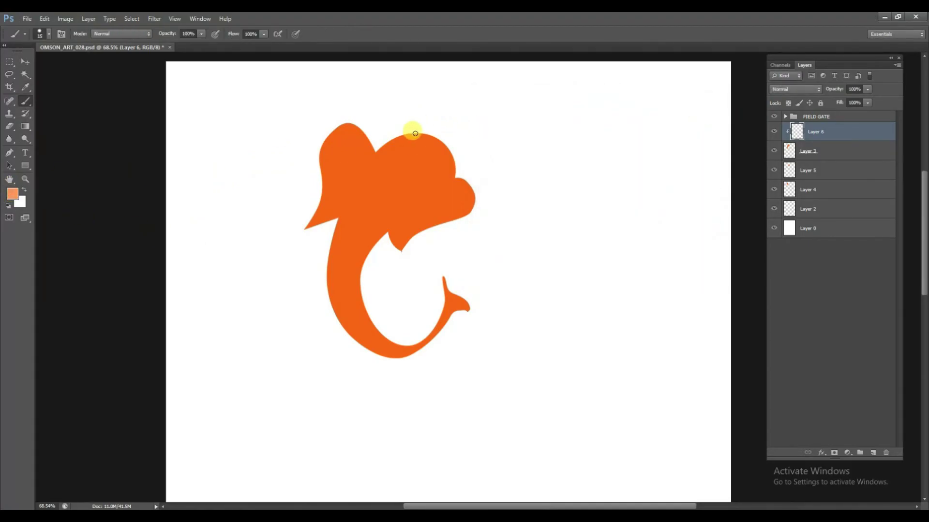
key("bracketright")
key("bracketright")
key("bracketright")
left_click_drag(432, 141, 441, 176)
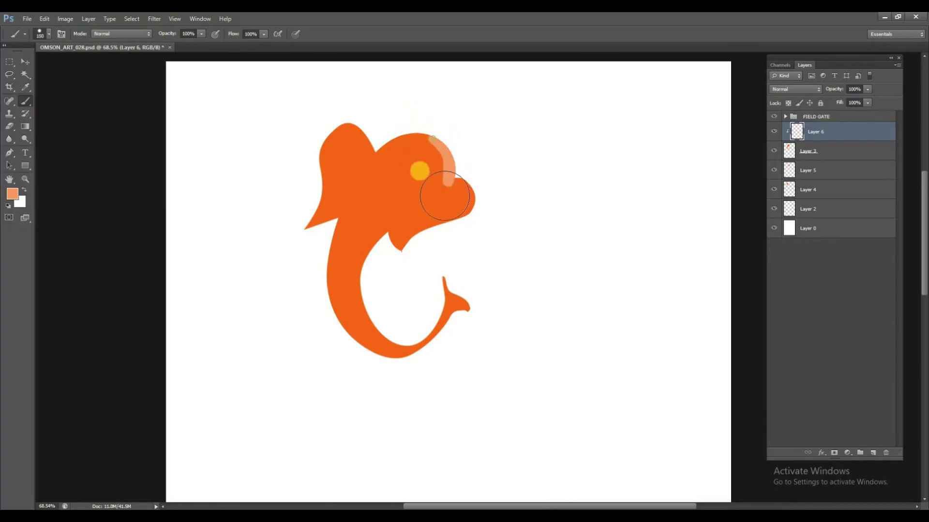
Step: With a larger soft round brush, paint highlights across the head and down the inner body curve
right_click(462, 173)
left_click(500, 250)
left_click(251, 250)
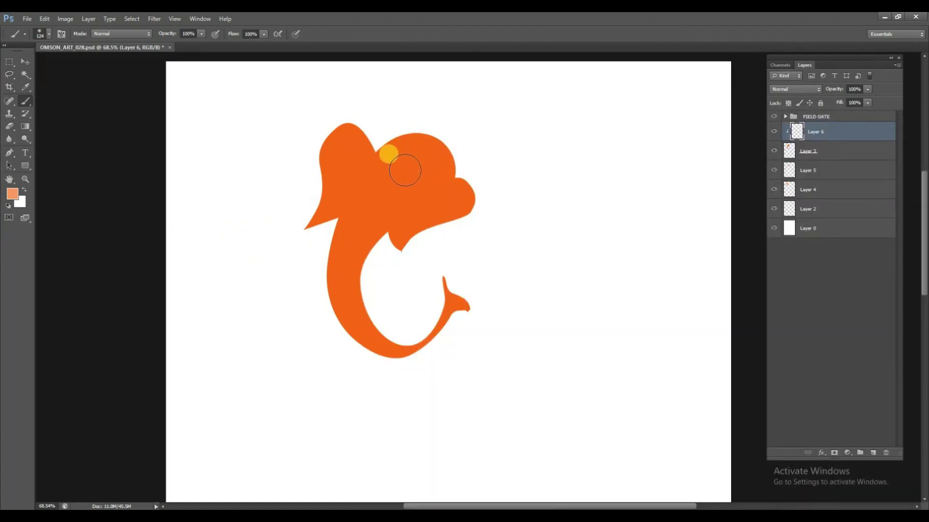
key("bracketright")
left_click_drag(407, 168, 424, 206)
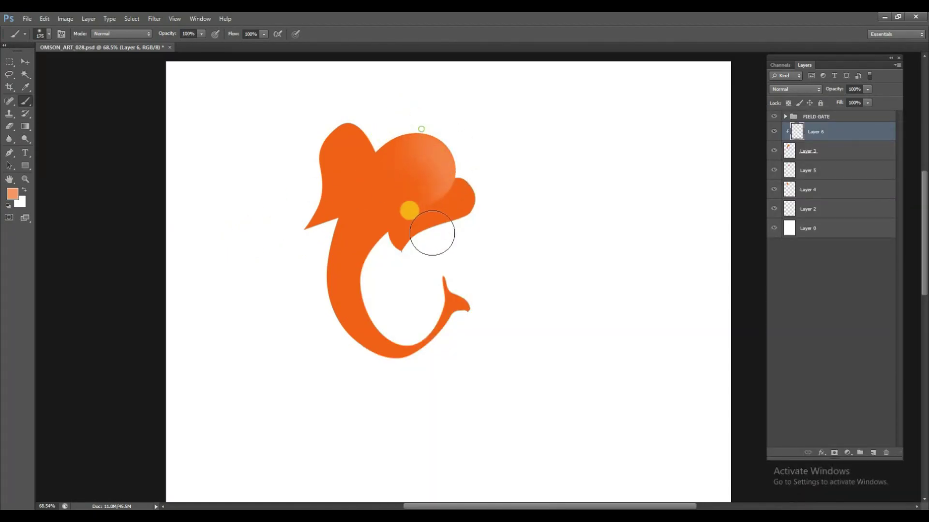
left_click_drag(424, 206, 385, 264)
mouse_move(414, 135)
left_mouse_down()
mouse_move(425, 180)
mouse_move(400, 282)
mouse_move(414, 243)
mouse_move(400, 241)
mouse_move(388, 263)
mouse_move(431, 251)
left_mouse_up()
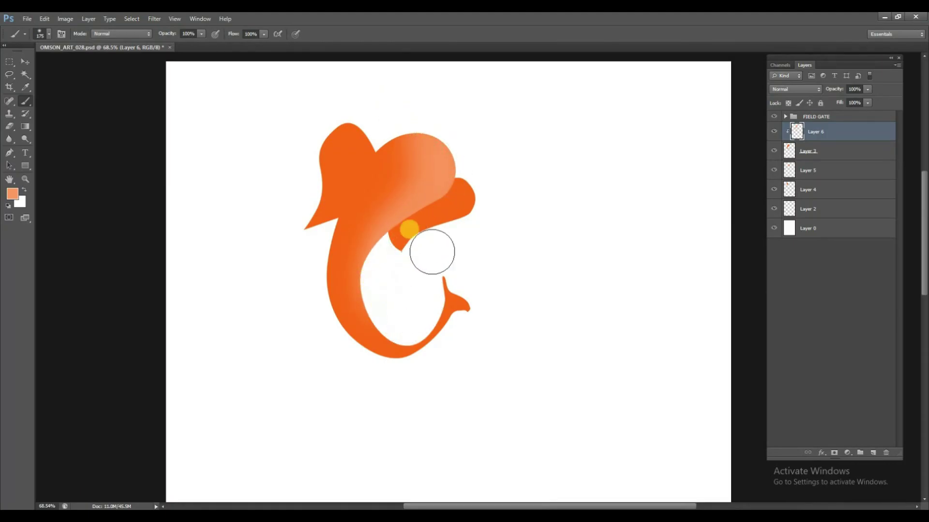
mouse_move(410, 150)
left_mouse_down()
mouse_move(383, 280)
mouse_move(384, 304)
mouse_move(406, 321)
mouse_move(533, 207)
left_mouse_up()
key("v")
left_click(352, 150)
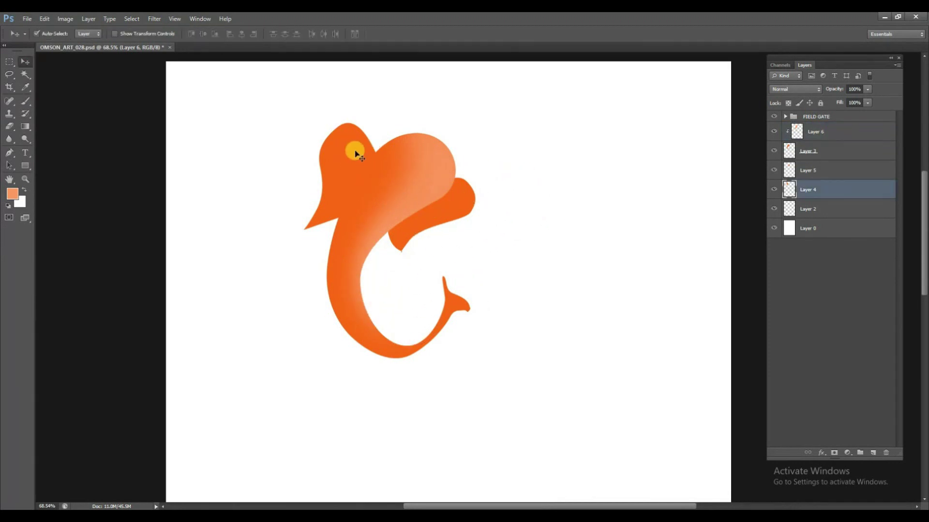
Step: Add Layer 7 clipped to the left ear and paint soft light-orange shading on it
left_click(873, 450)
left_click(844, 193, "alt")
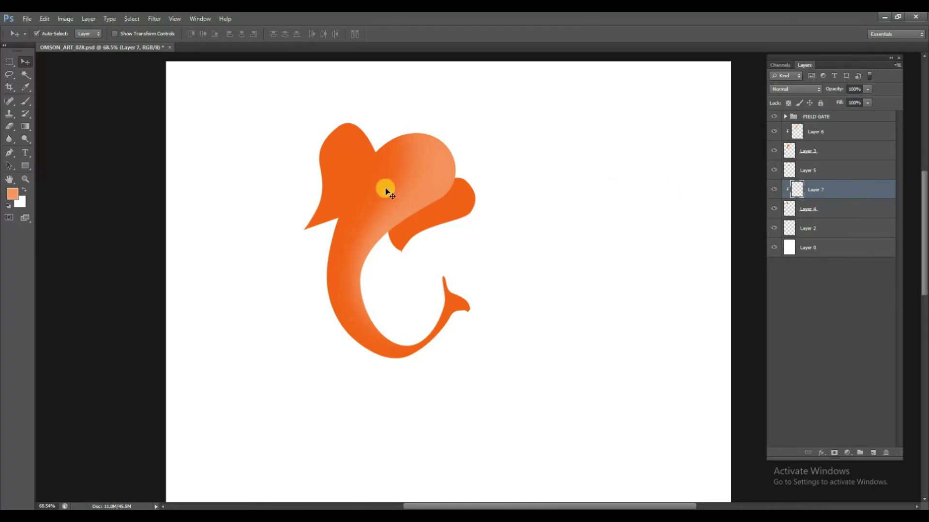
key("b")
mouse_move(355, 119)
left_mouse_down()
mouse_move(360, 164)
mouse_move(356, 156)
mouse_move(346, 249)
mouse_move(359, 133)
mouse_move(342, 141)
mouse_move(342, 108)
mouse_move(405, 185)
mouse_move(483, 207)
mouse_move(458, 209)
mouse_move(474, 197)
mouse_move(462, 207)
left_mouse_up()
Step: Add Layer 8 clipped to the lobe and shade it light orange, then begin picking a yellow-orange
left_click(462, 207)
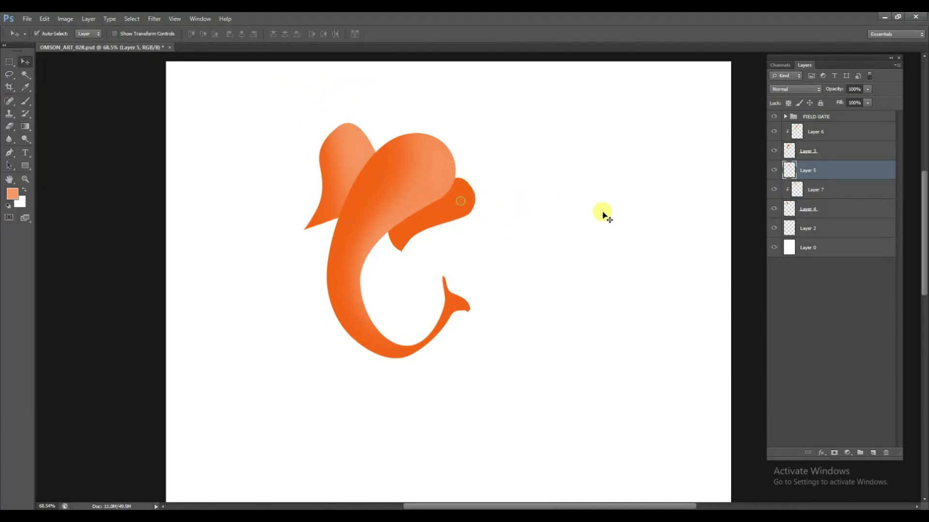
left_click(873, 448)
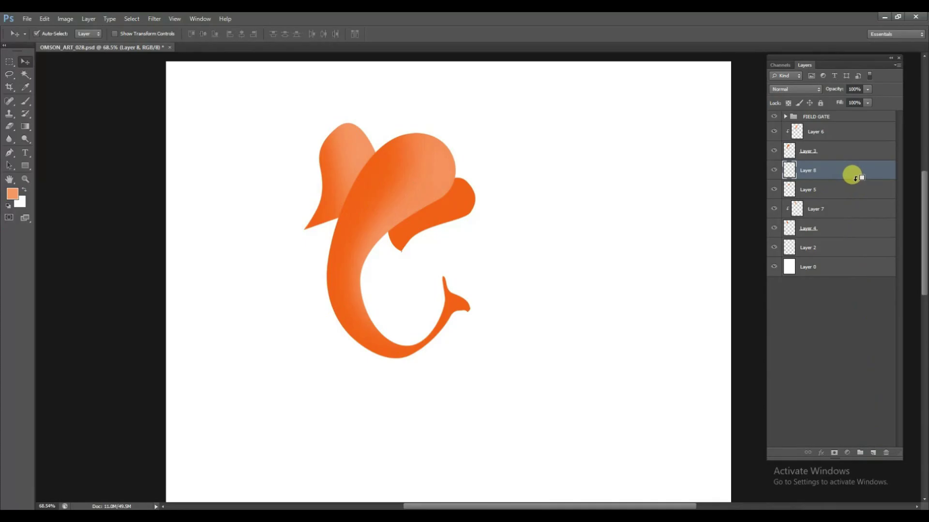
left_click(855, 178, "alt")
key("b")
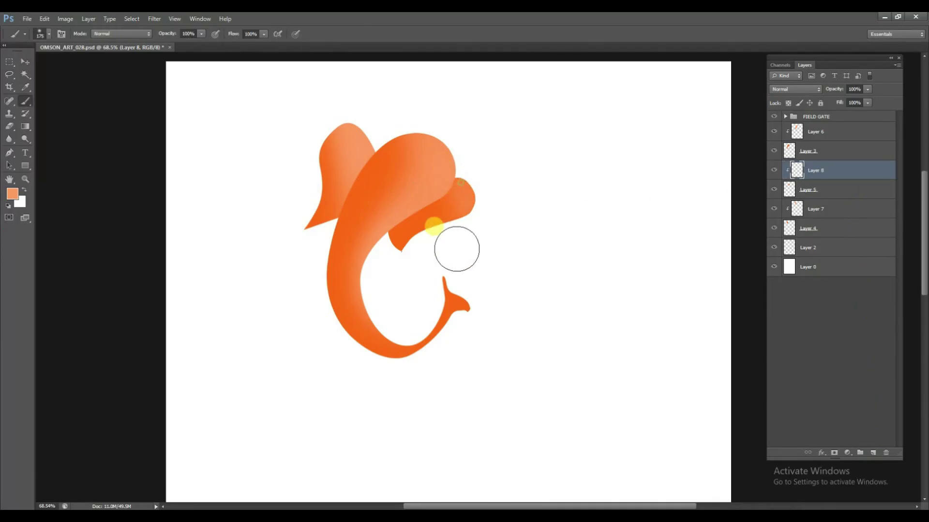
mouse_move(460, 147)
left_mouse_down()
mouse_move(458, 234)
mouse_move(448, 253)
mouse_move(452, 158)
mouse_move(499, 219)
left_mouse_up()
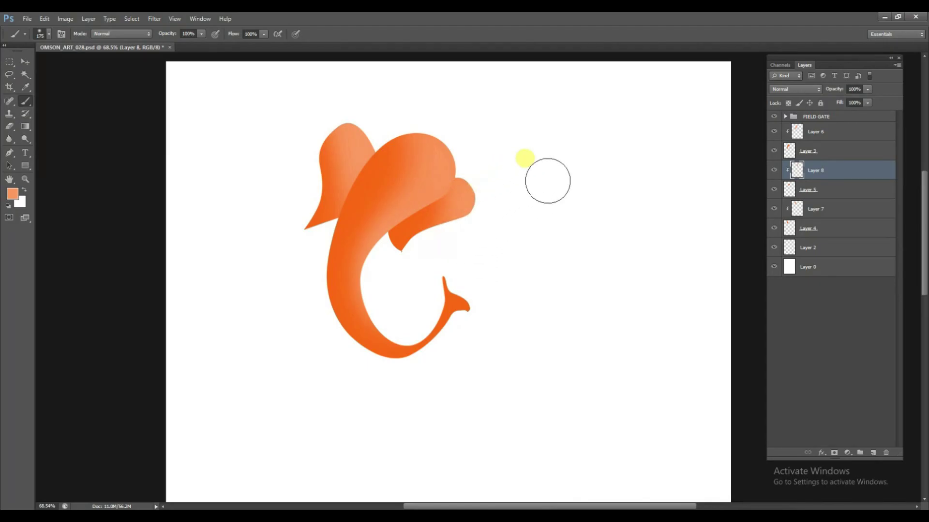
left_click(773, 170)
left_click(12, 193)
left_click(613, 230)
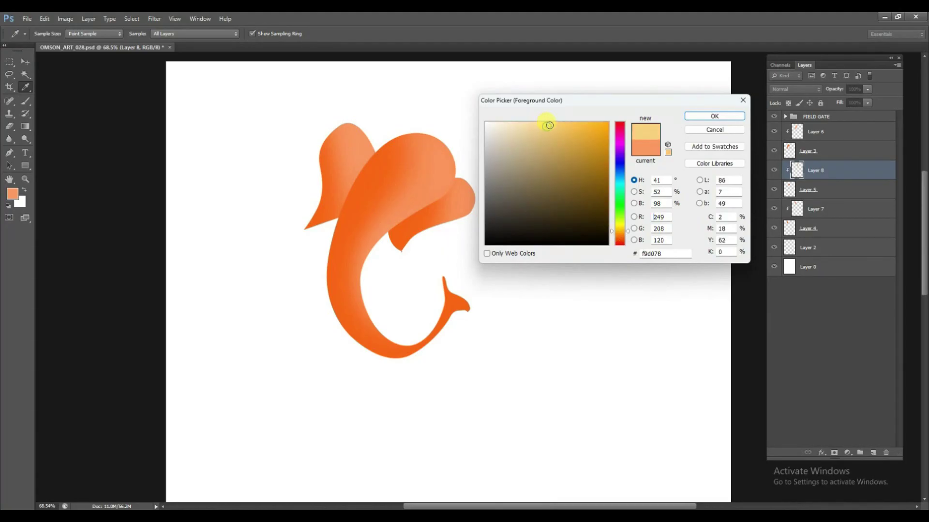
Step: Set a saturated yellow-orange and paint golden highlights on the lobe tip and the left ear on Layer 7
left_click_drag(549, 125, 585, 125)
left_click(686, 117)
key("b")
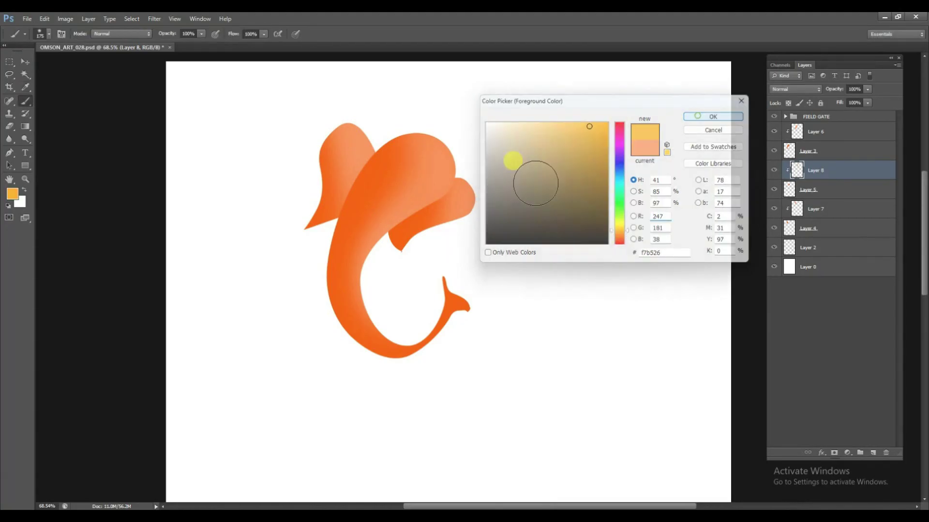
mouse_move(470, 253)
left_mouse_down()
mouse_move(448, 259)
mouse_move(431, 242)
mouse_move(473, 213)
mouse_move(482, 232)
left_mouse_up()
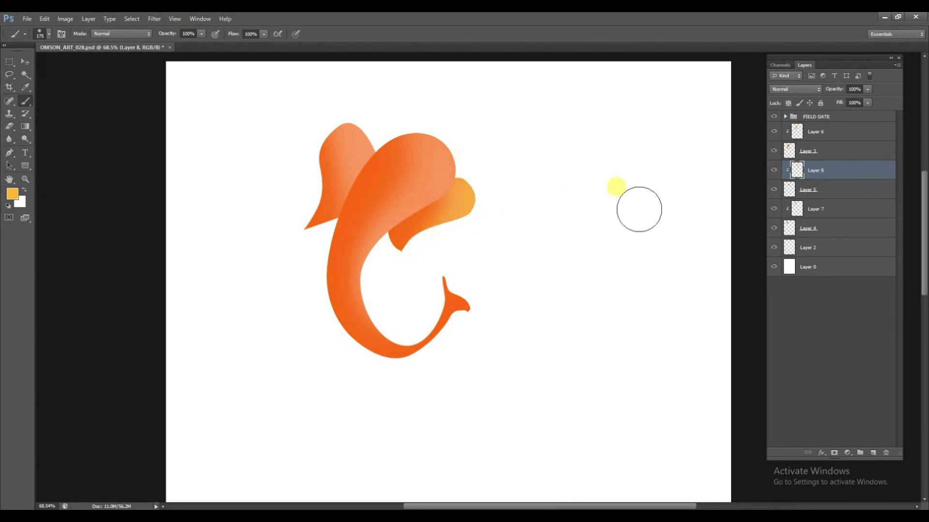
left_click(807, 209)
left_click_drag(359, 143, 369, 135)
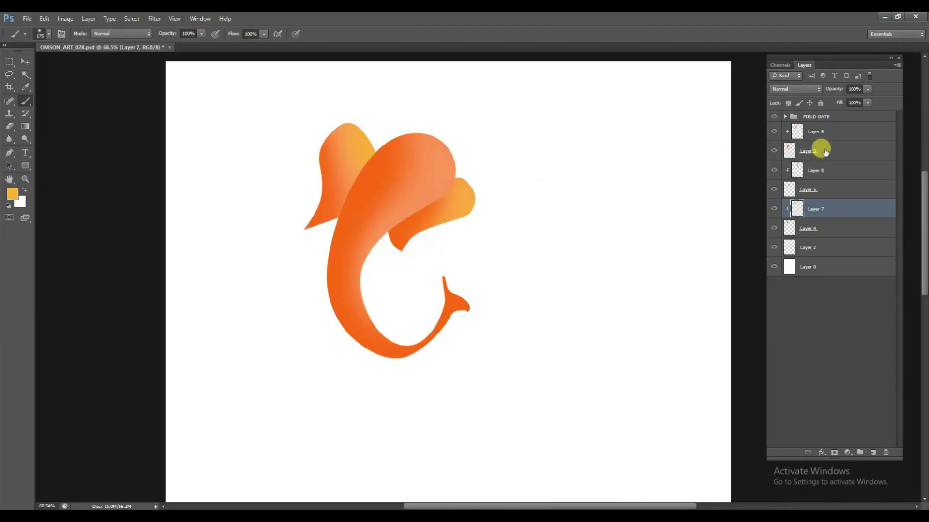
left_click(818, 131)
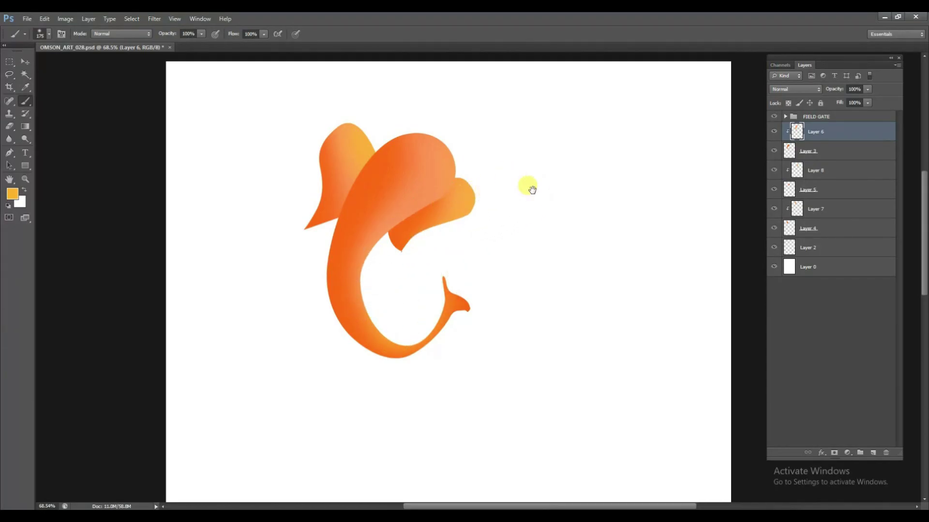
Step: Select all the elephant-head layers and group them as Group 1
scroll(530, 195, "down", 1)
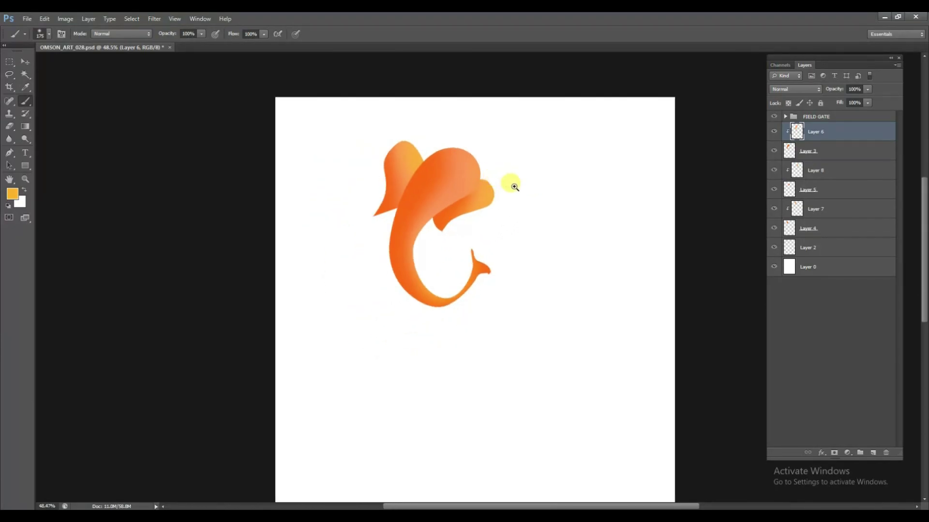
scroll(514, 187, "up", 1)
scroll(528, 182, "up", 1)
left_click(817, 250, "shift")
key("ctrl+g")
Step: Rotate the head group about ten degrees and shift it down-right
key("ctrl+t")
mouse_move(598, 242)
left_mouse_down()
mouse_move(560, 169)
mouse_move(463, 216)
mouse_move(494, 245)
left_mouse_up()
left_click_drag(541, 204, 552, 192)
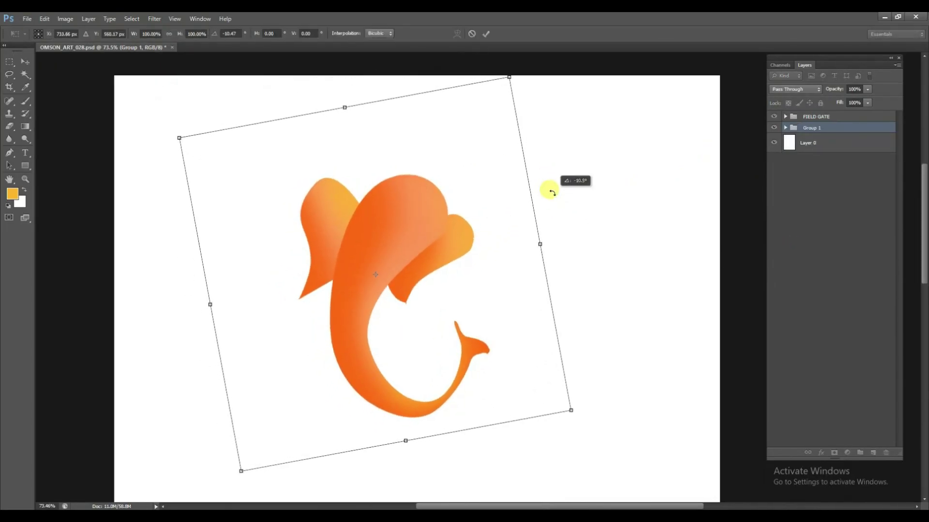
key("Return")
Step: Switch to the Brush, expand Group 1 and select Layer 6 inside it
key("b")
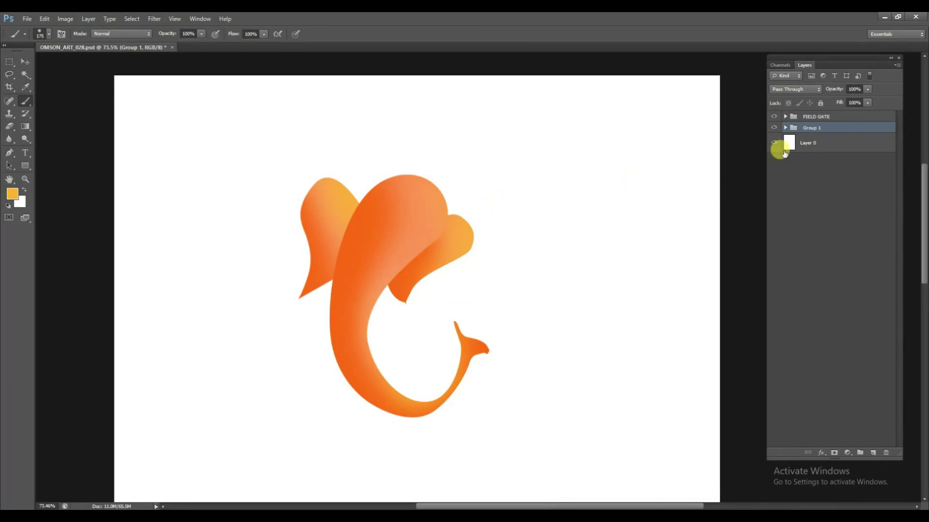
left_click(785, 127)
left_click(822, 143)
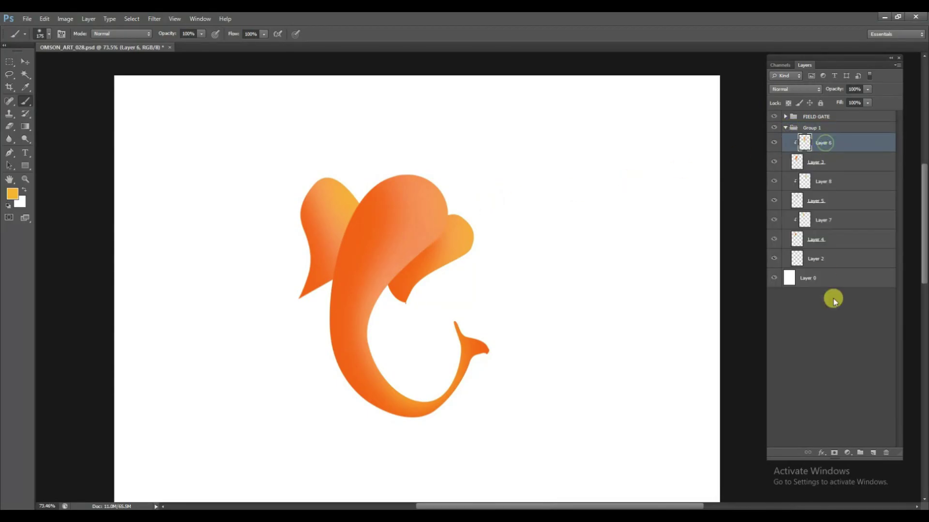
Step: Add a new layer and trace a closed Pen path along the trunk's inner curve
left_click(870, 453)
scroll(385, 271, "up", 2)
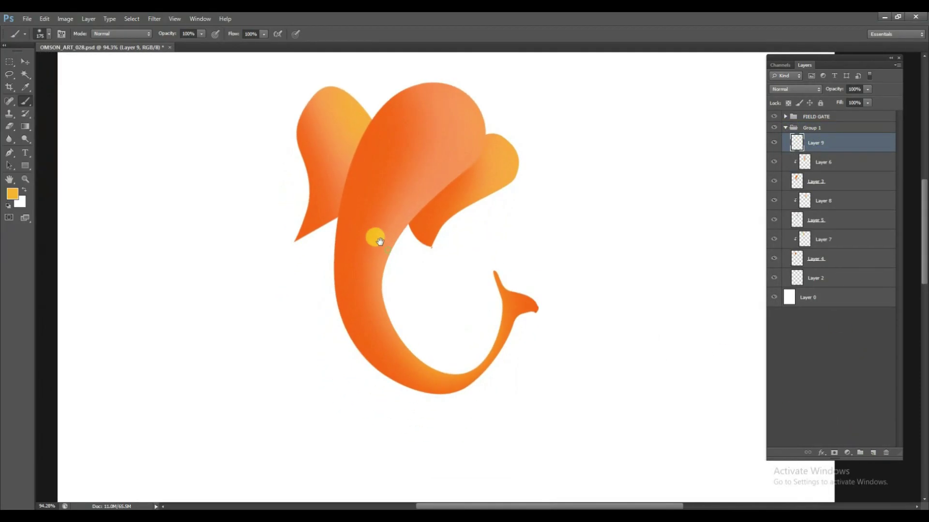
key("p")
left_click(366, 211)
left_click_drag(361, 319, 380, 366)
left_click(426, 382)
left_click_drag(360, 320, 357, 323)
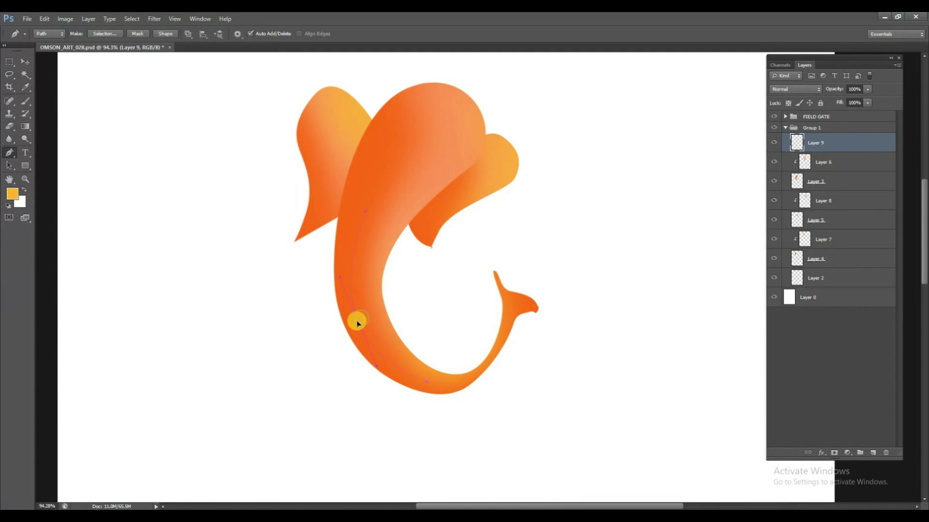
mouse_move(373, 212)
left_mouse_down()
mouse_move(401, 121)
mouse_move(437, 104)
left_mouse_up()
left_click(376, 218)
left_click(365, 205)
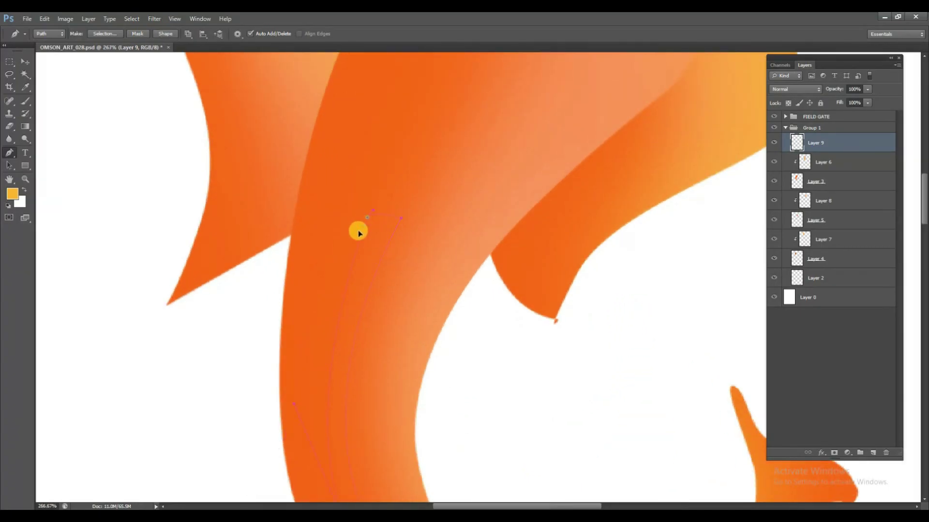
key("ctrl+0")
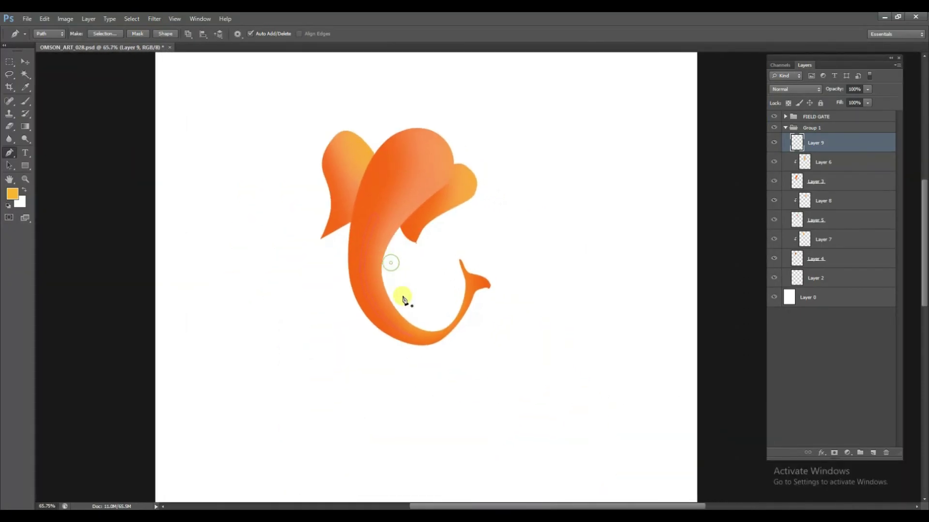
Step: Convert the stripe path to a selection and fill it with white on Layer 9
key("ctrl+Return")
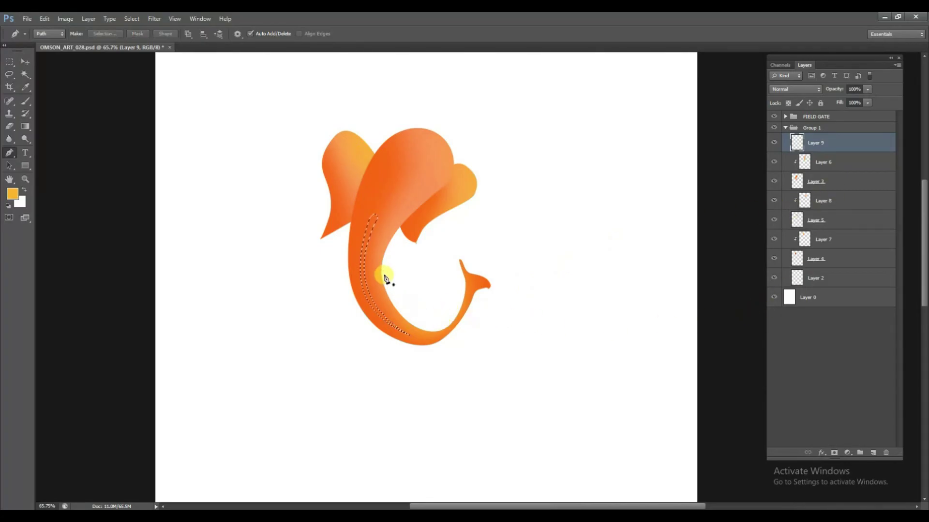
left_click(24, 190)
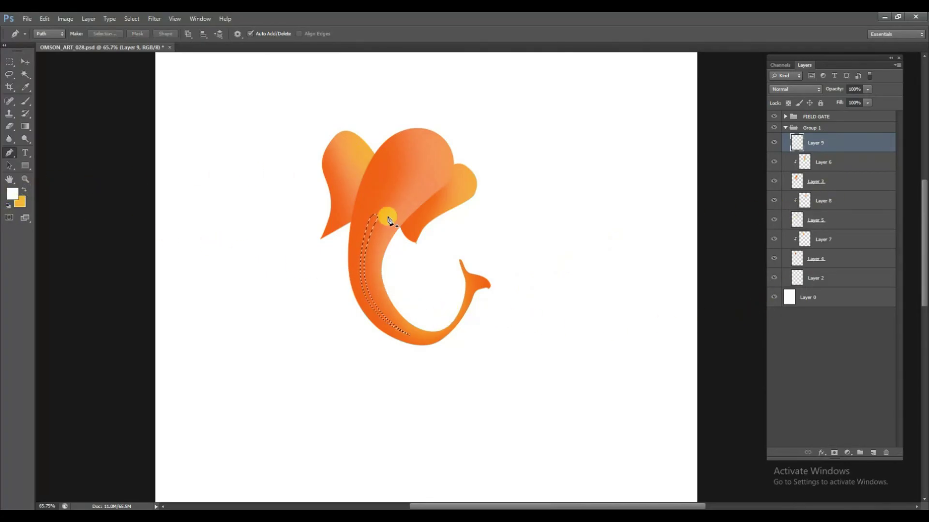
key("alt+BackSpace")
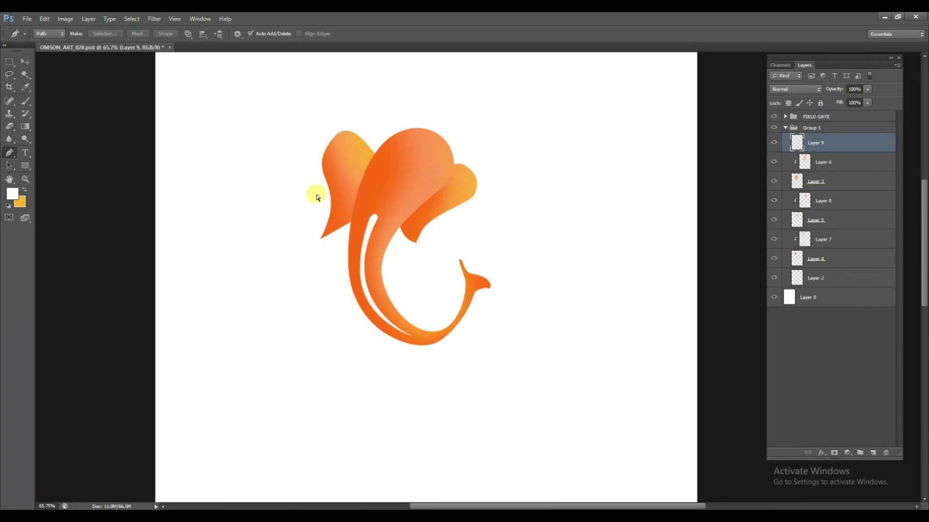
left_click(431, 201, "ctrl")
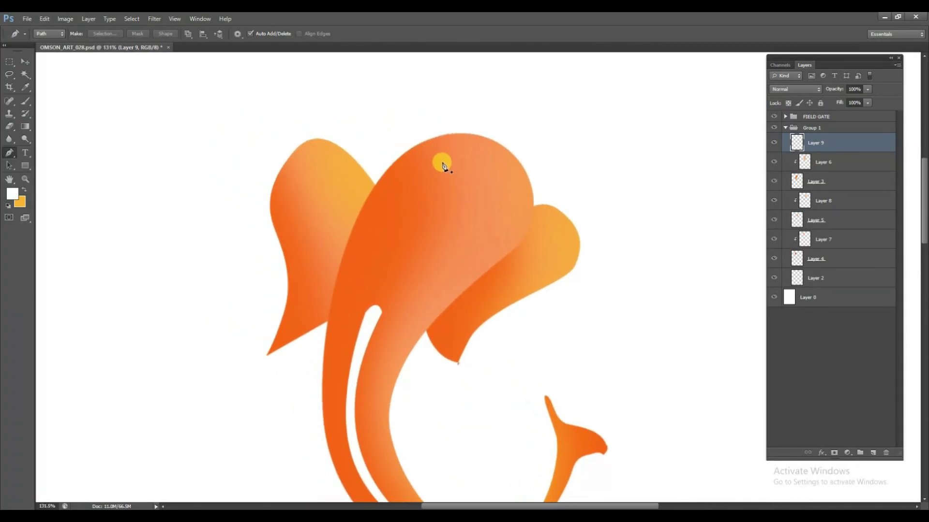
Step: Draw a U-shaped Pen path across the forehead and add empty Layer 10 above Layer 9
scroll(461, 153, "up", 3)
left_click(451, 142)
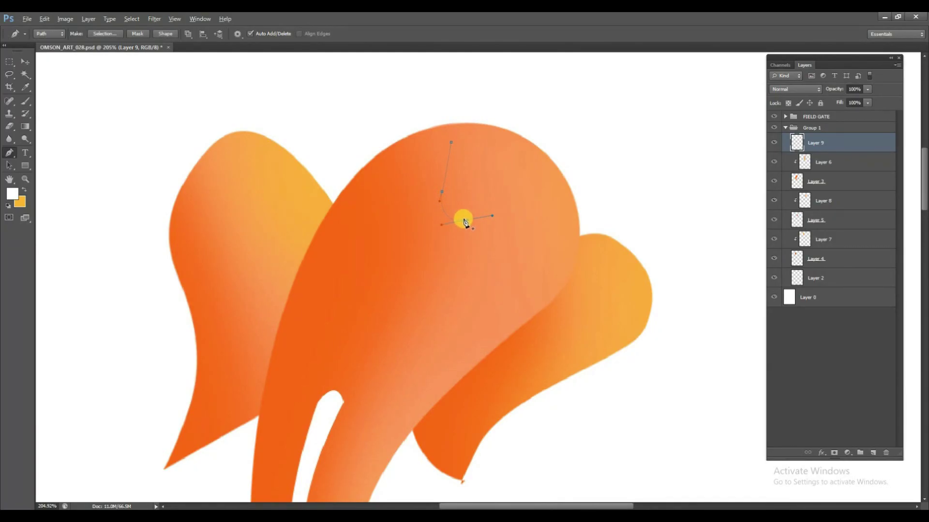
left_click_drag(523, 173, 528, 165)
left_click_drag(474, 140, 476, 142)
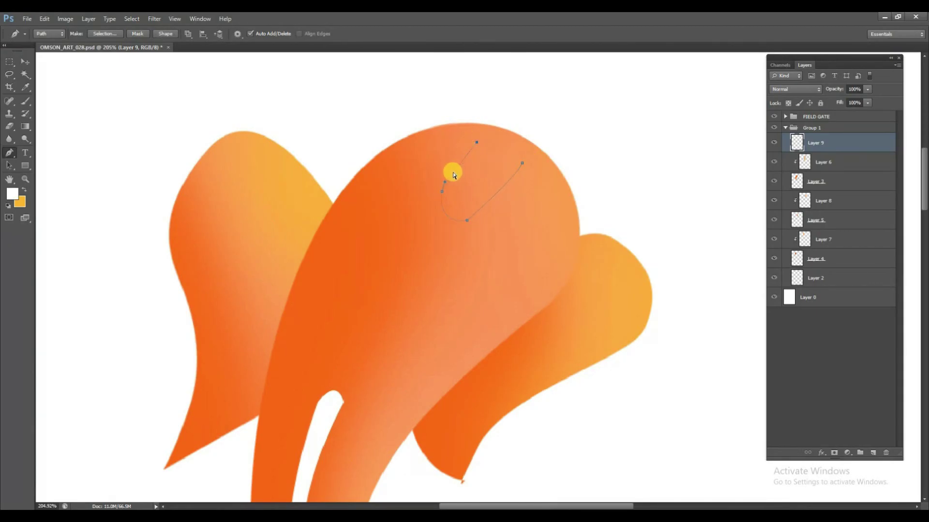
left_click(444, 198)
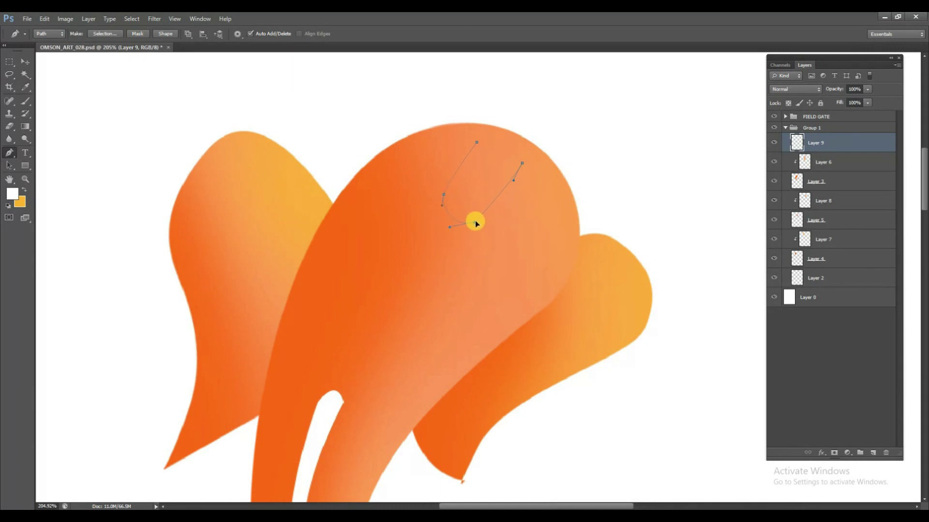
left_click(442, 236)
left_click(867, 448)
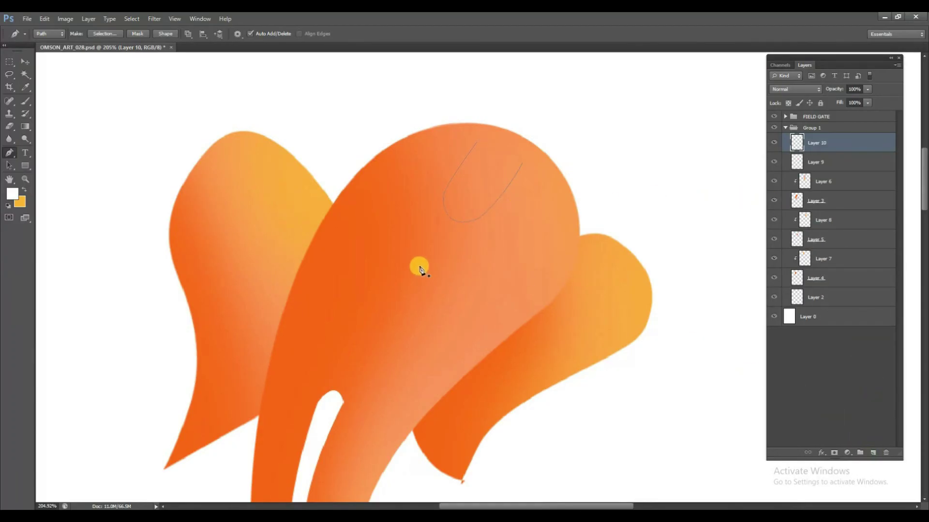
Step: Stroke the U path with a small white brush and hide the path outline
key("b")
key("bracketleft")
key("bracketleft")
key("bracketleft")
key("bracketleft")
key("bracketleft")
key("bracketleft")
right_click(453, 222)
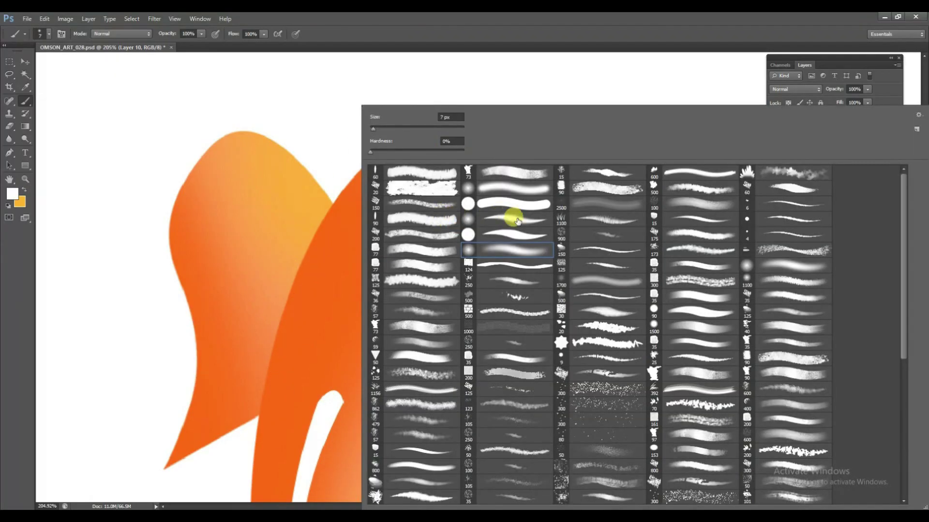
left_click(552, 42)
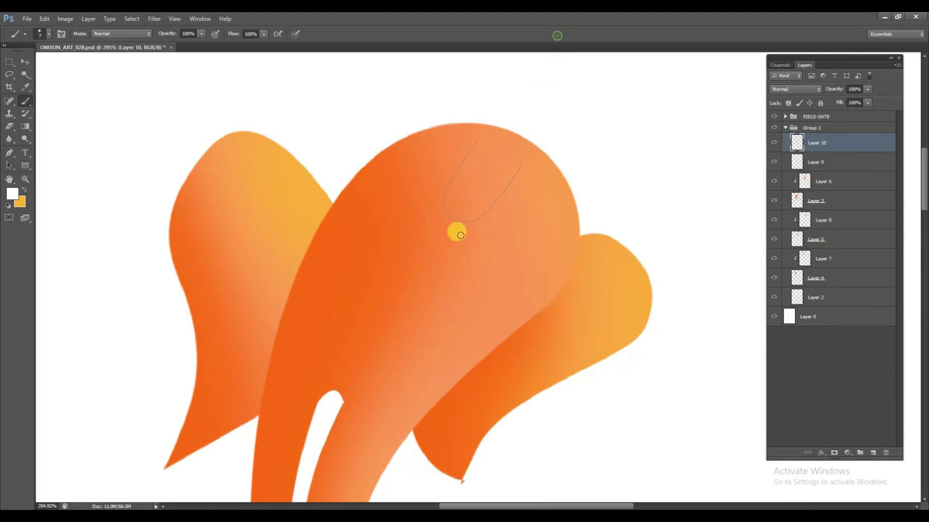
key("Return")
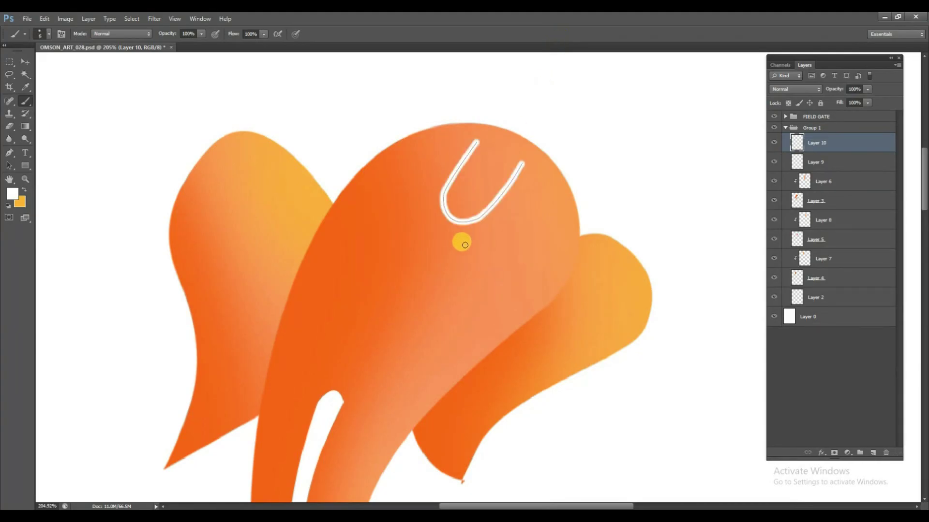
key("ctrl+h")
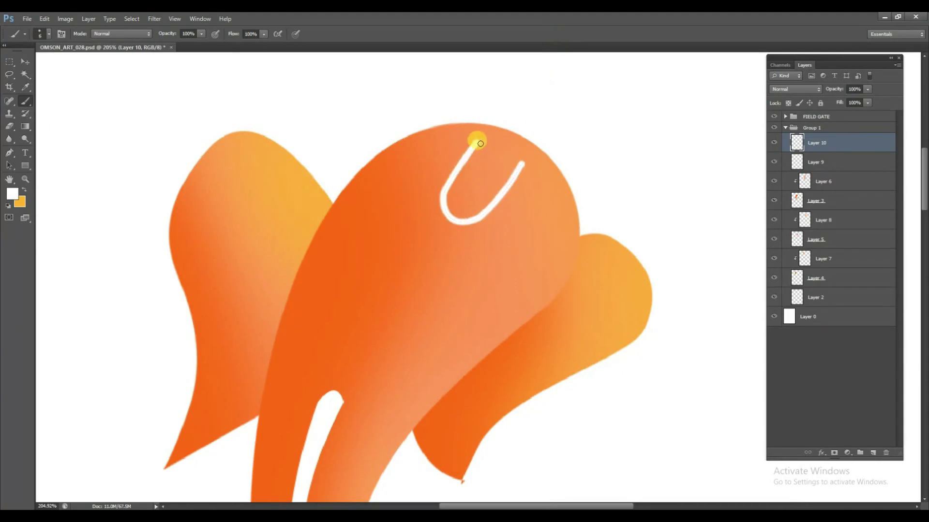
Step: Paint a small white dot beneath the U mark with a slightly larger brush
scroll(425, 249, "up", 3)
key("bracketright")
key("bracketright")
left_click_drag(454, 195, 440, 199)
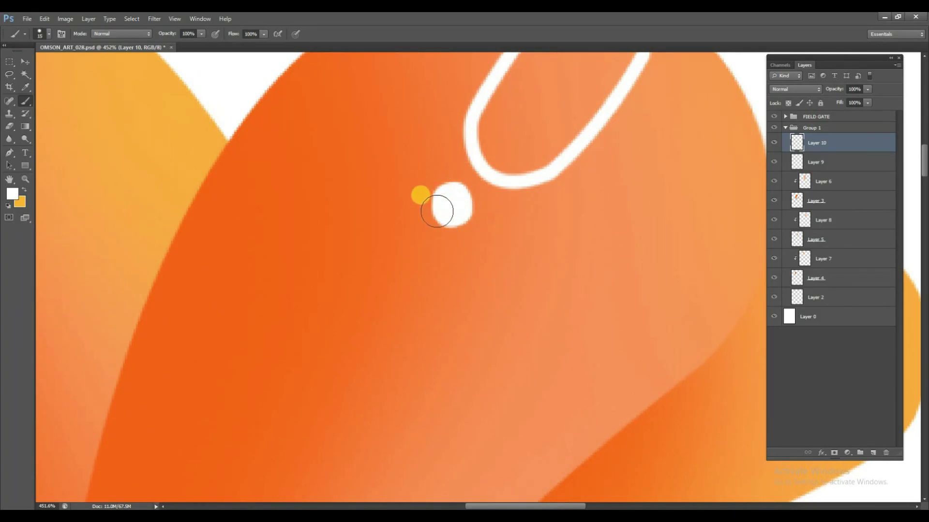
scroll(466, 213, "down", 7)
left_click_drag(395, 233, 418, 239)
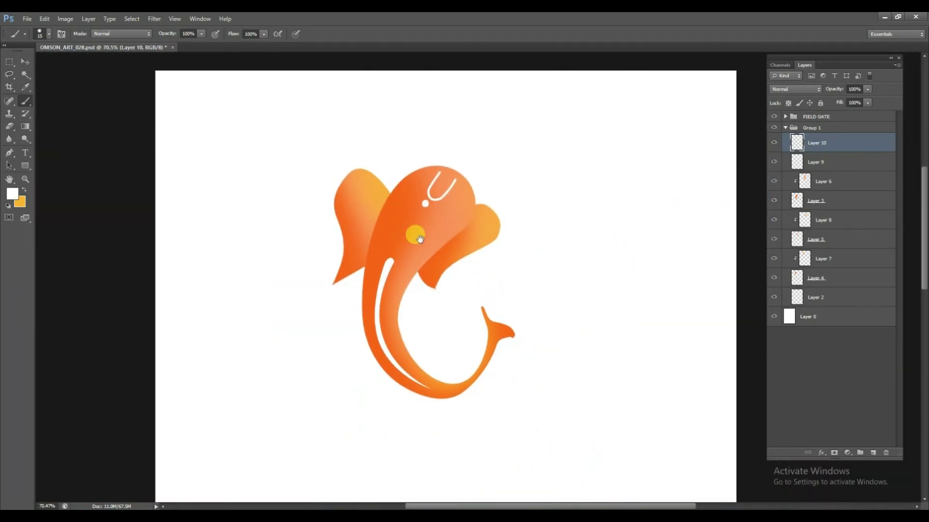
scroll(468, 229, "down", 2)
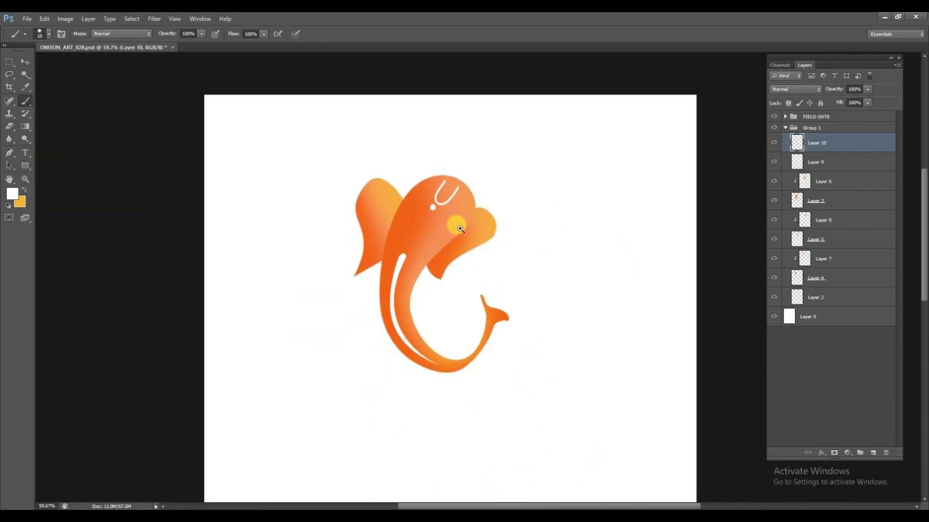
key("v")
left_click(487, 233)
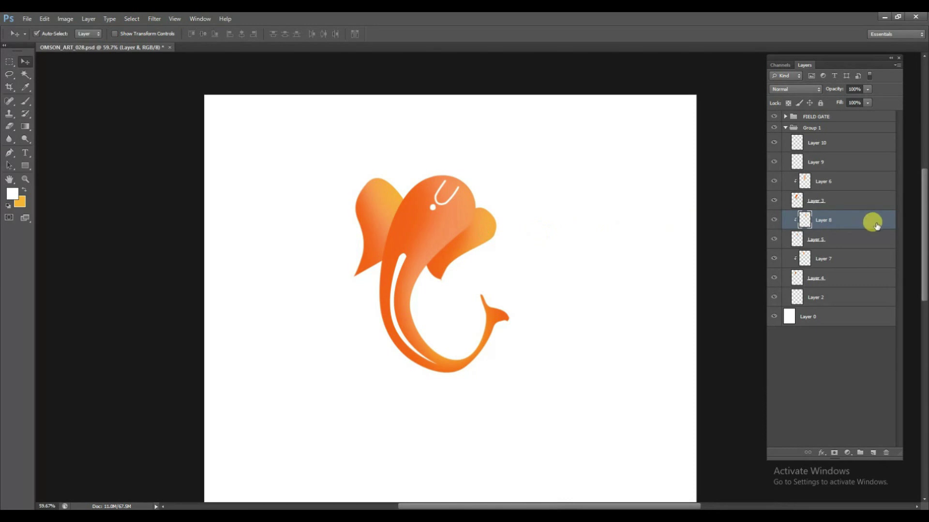
Step: Reshape the right ear layers (Layers 5 and 8) with Free Transform
left_click(823, 241, "ctrl")
key("ctrl+t")
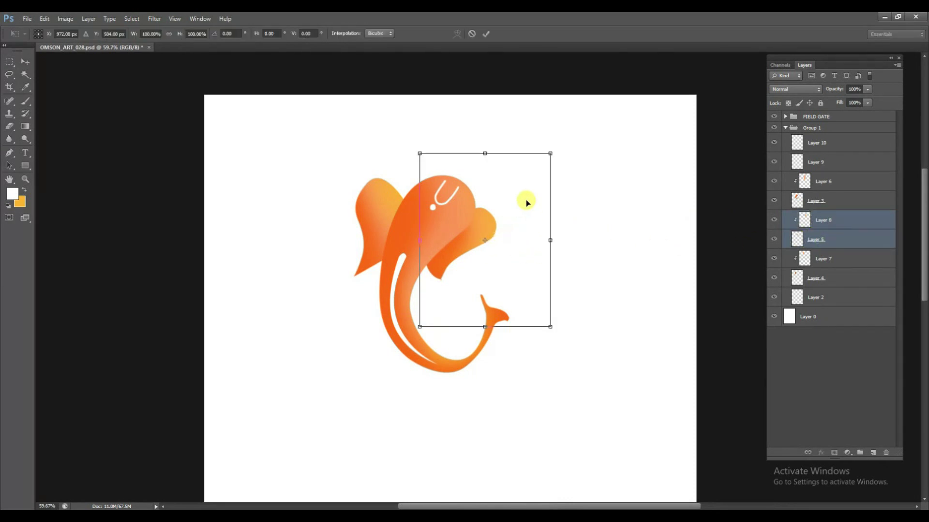
left_click_drag(550, 153, 558, 173)
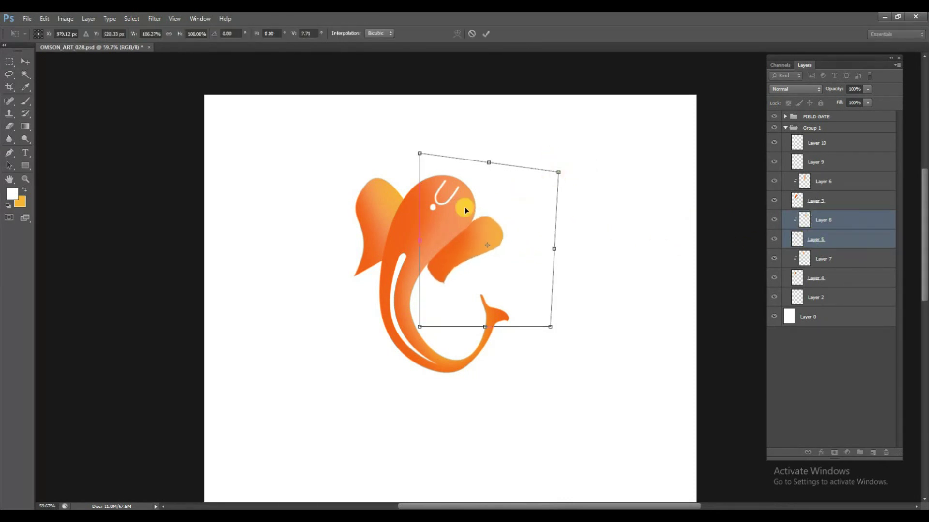
left_click_drag(419, 327, 413, 323)
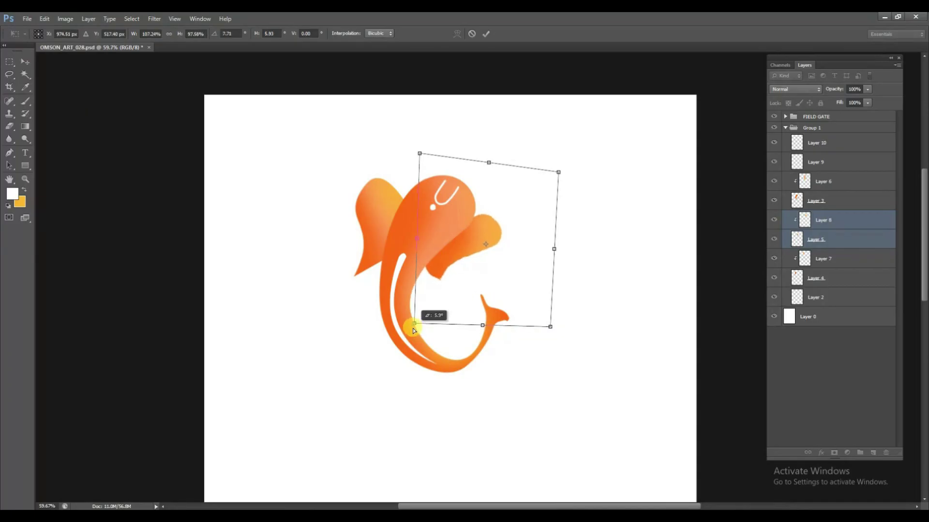
left_click_drag(491, 167, 489, 166)
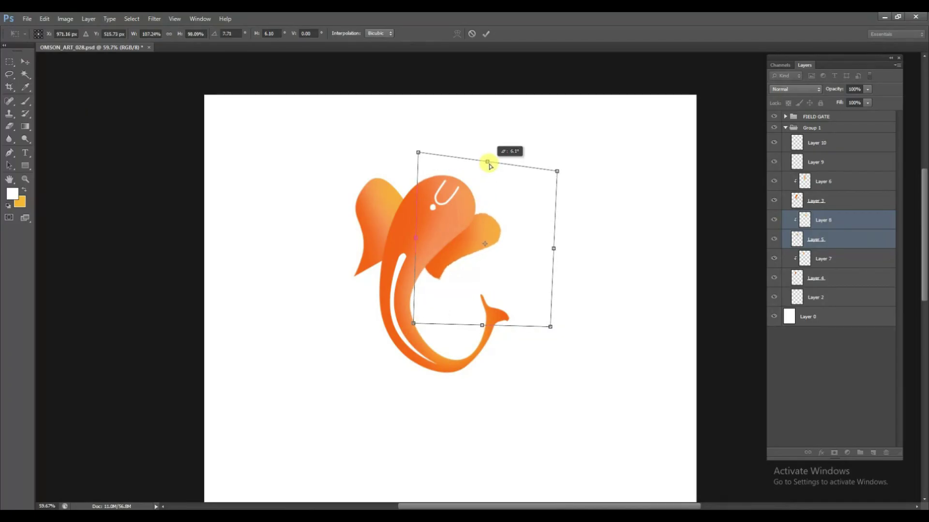
key("Return")
key("ctrl+t")
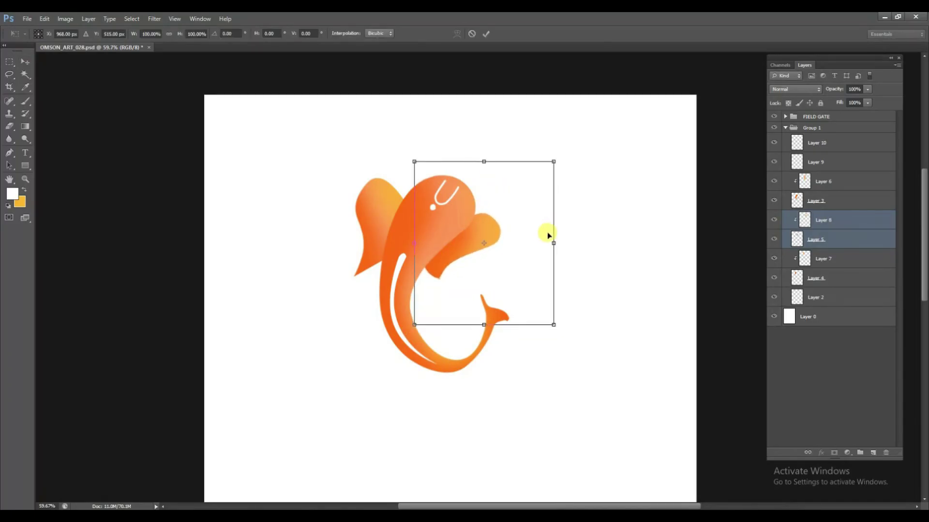
key("Return")
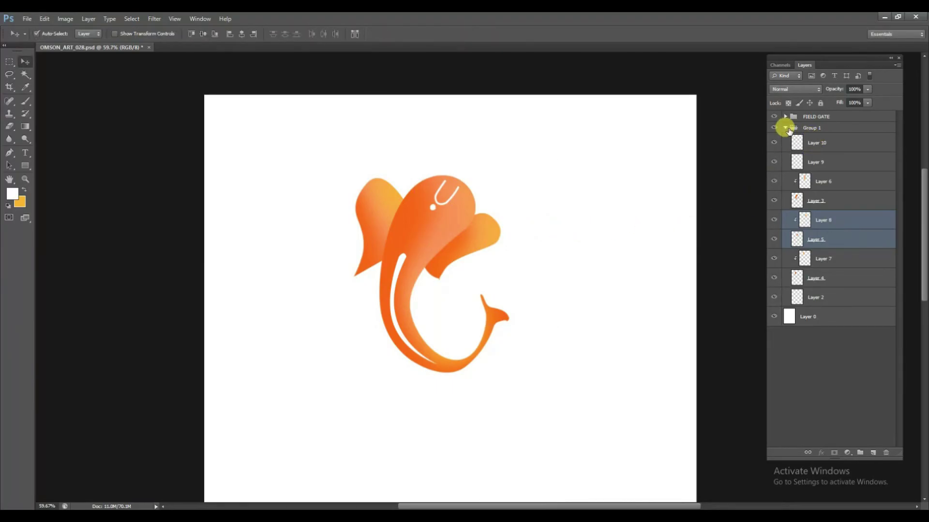
Step: Rotate Group 1 about -5.5°, scale it to roughly 109% and nudge it down
left_click(785, 128)
key("ctrl+t")
left_click_drag(566, 232, 574, 203)
left_click_drag(500, 254, 506, 279)
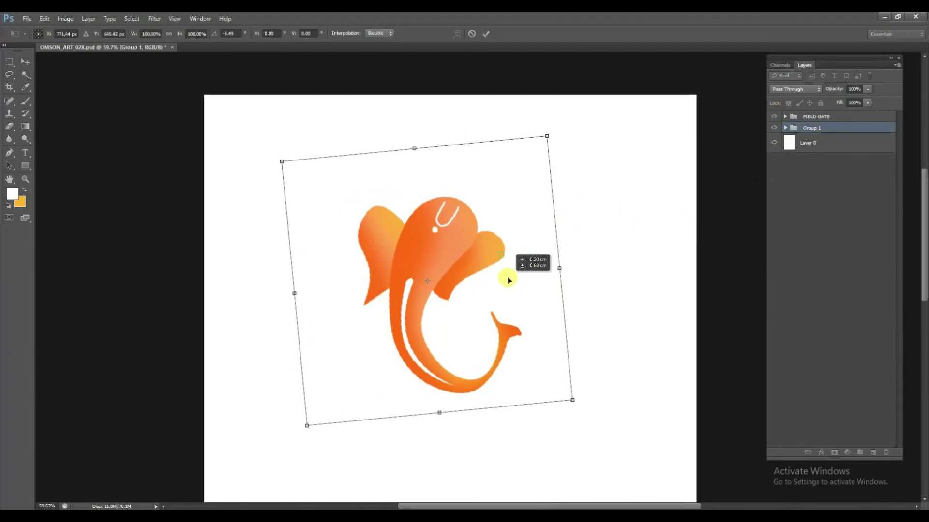
left_click_drag(545, 150, 556, 129)
left_click_drag(525, 216, 529, 235)
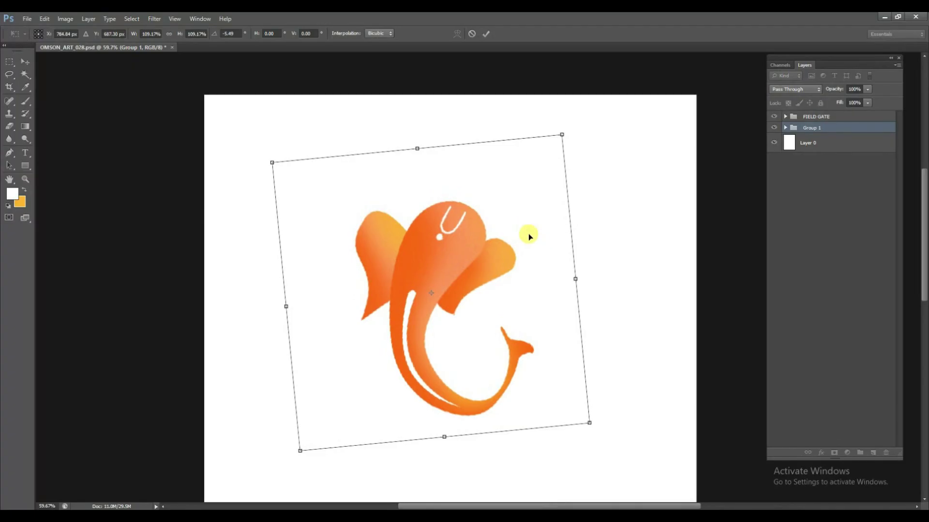
key("Return")
key("ctrl+minus")
key("ctrl+minus")
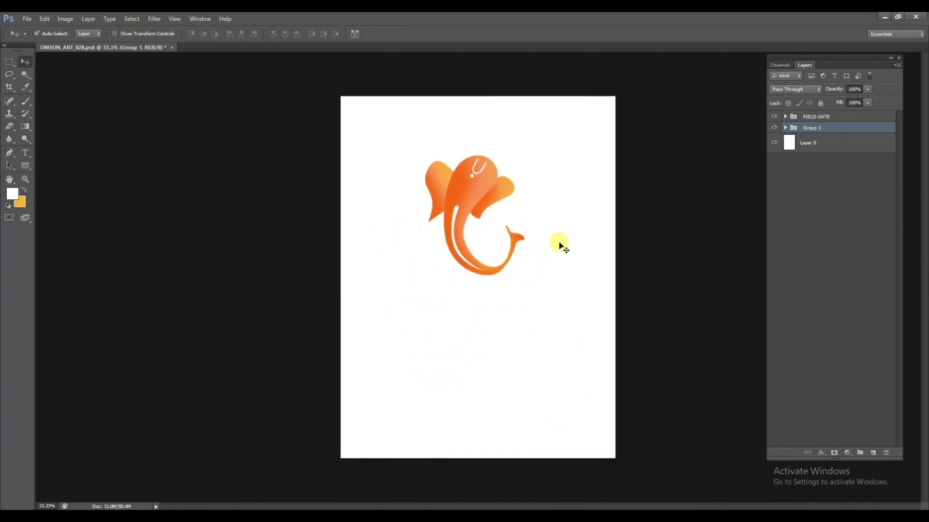
Step: Add a new layer above Layer 0 and set the foreground colour to light blue c2ecff
scroll(550, 172, "up", 5)
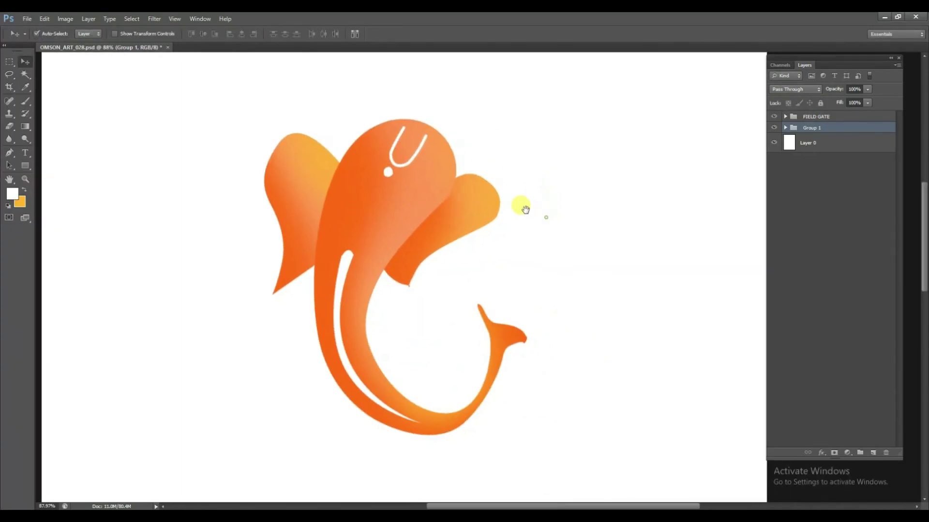
left_click(833, 143)
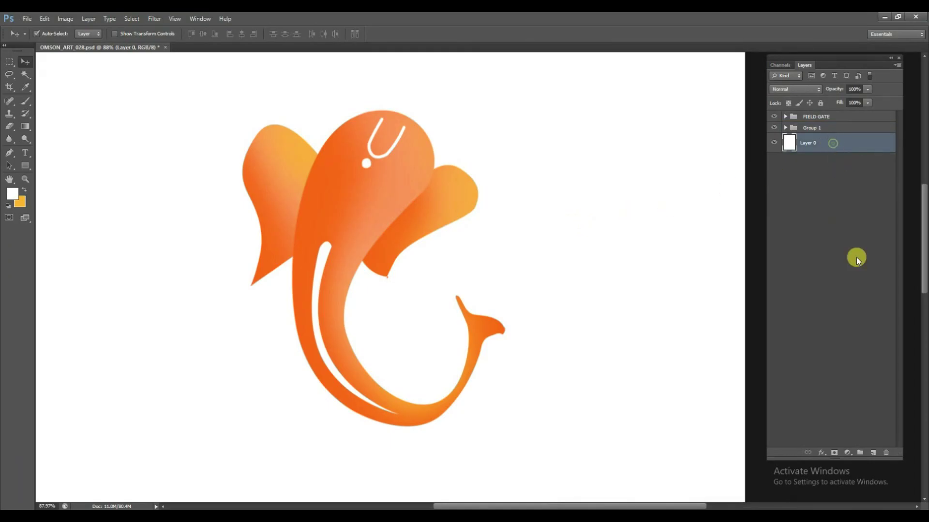
left_click(873, 452)
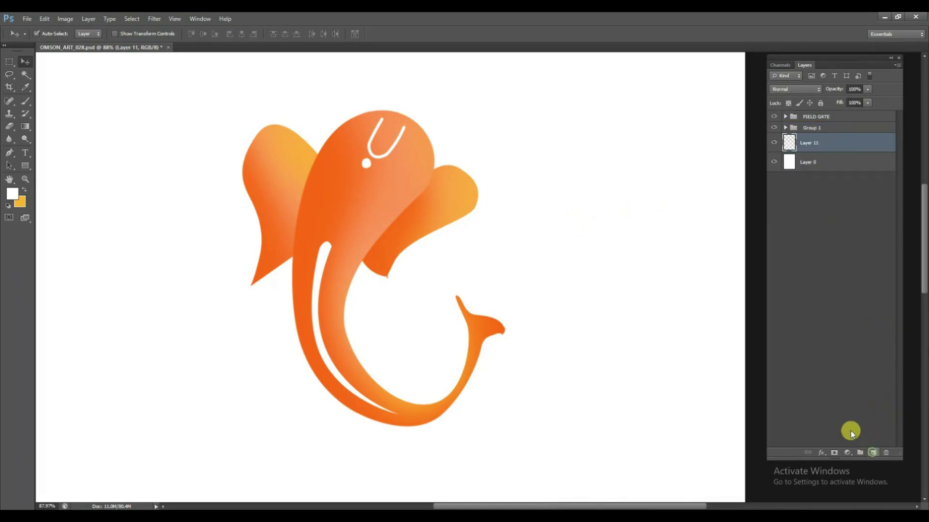
left_click(13, 193)
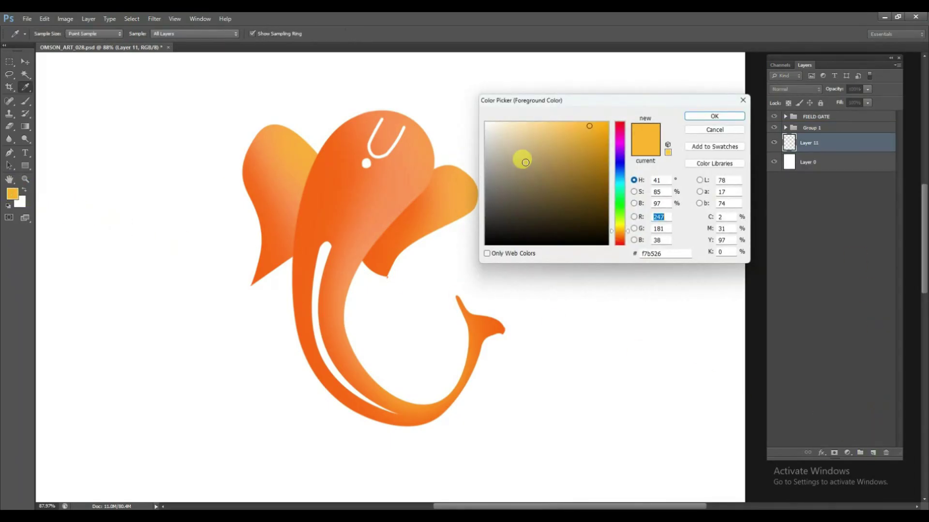
left_click(511, 144)
left_click_drag(622, 195, 621, 186)
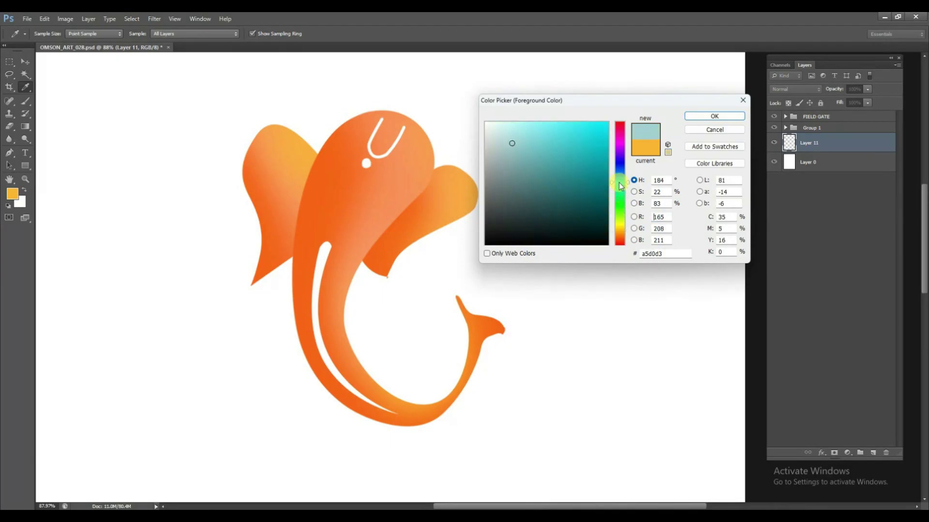
left_click(610, 177)
left_click_drag(529, 135, 513, 120)
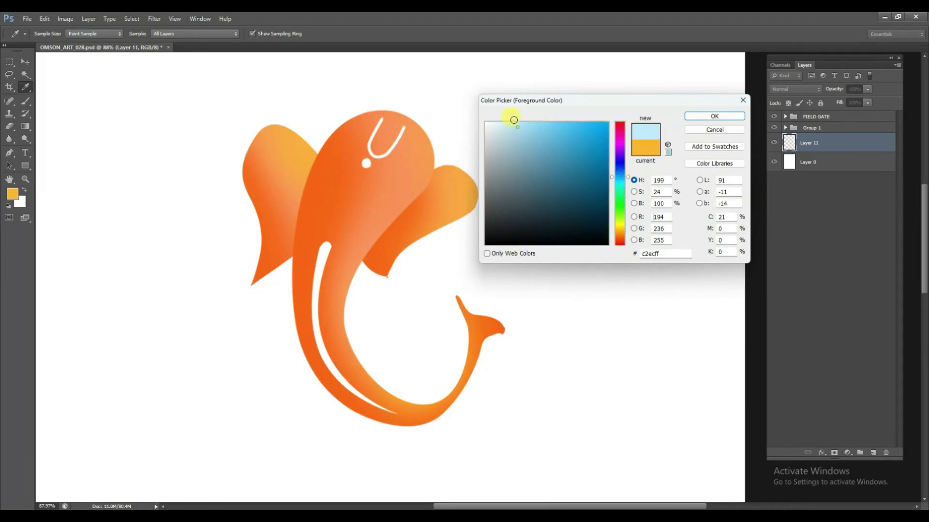
key("Return")
Step: Fill Layer 11 with the light blue, then hide it
key("v")
key("alt+BackSpace")
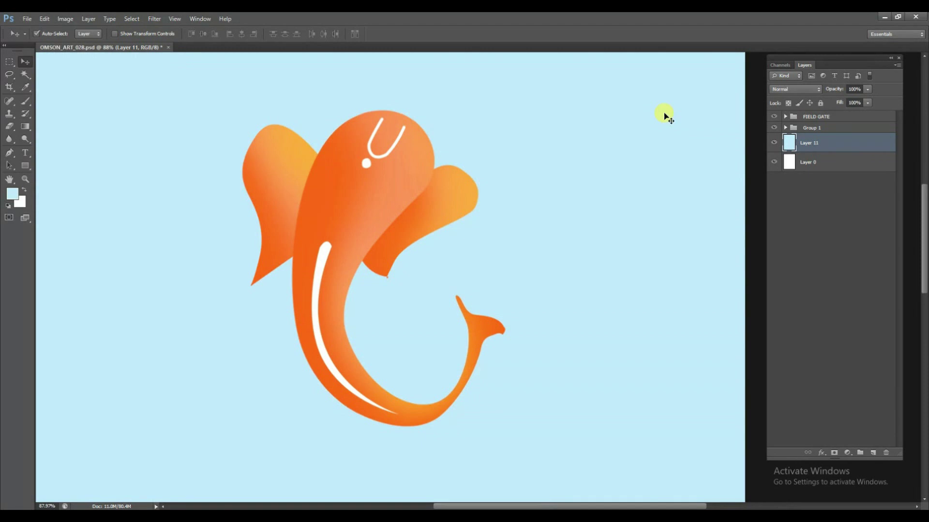
scroll(421, 157, "down", 3)
scroll(460, 204, "up", 1)
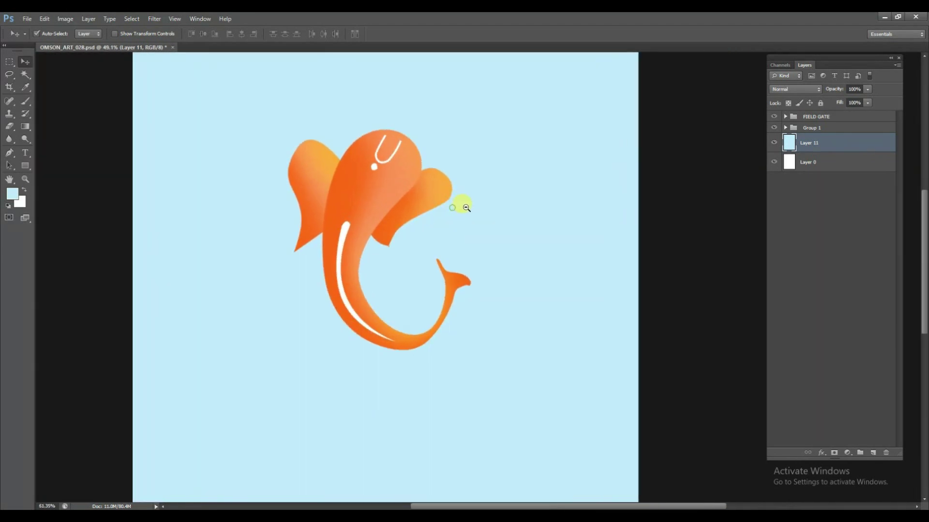
scroll(479, 220, "up", 2)
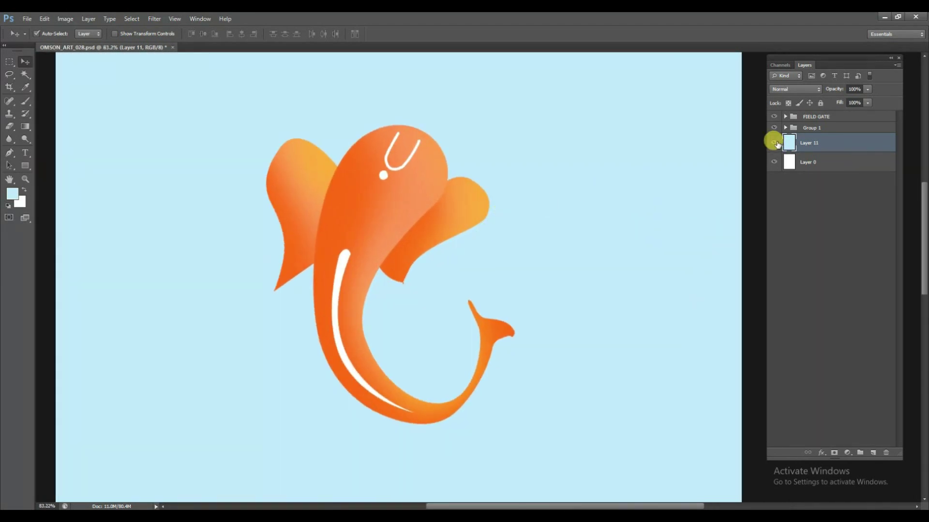
left_click(774, 142)
left_click_drag(580, 216, 613, 228)
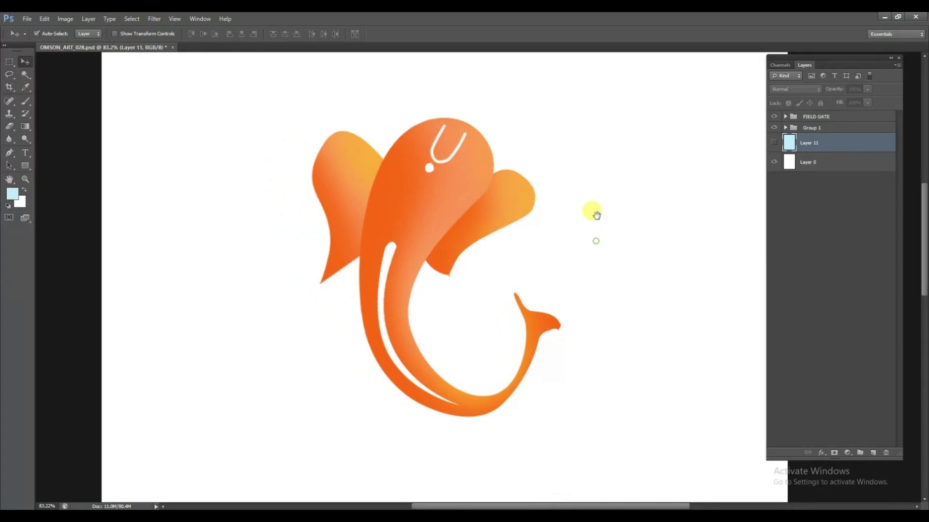
scroll(591, 214, "up", 1)
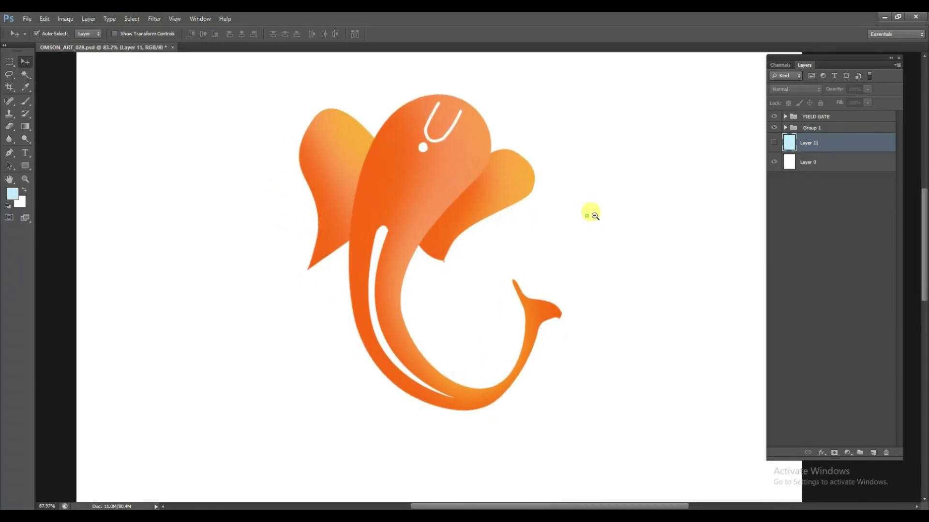
Step: Stretch the Layer 9 trunk stripe upward and warp it to follow the trunk
left_click(383, 249)
key("ctrl+t")
left_click_drag(411, 221, 410, 209)
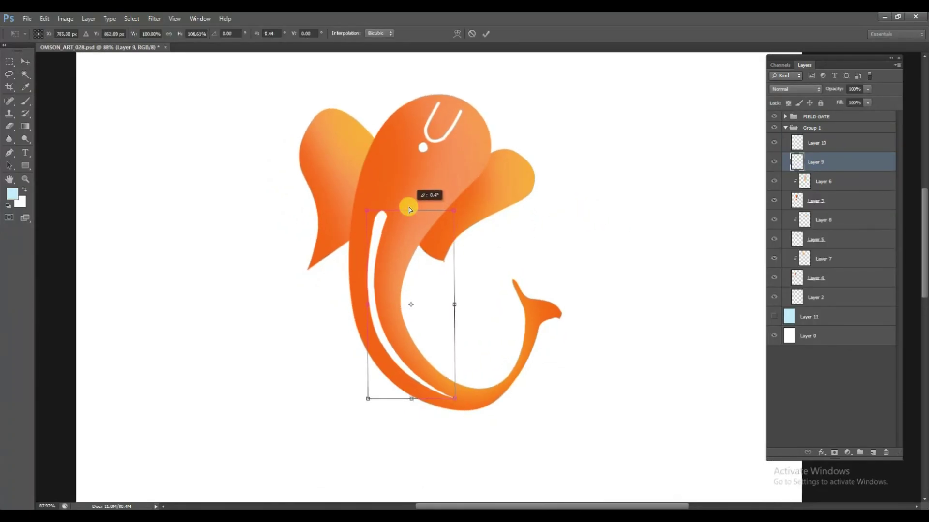
left_click_drag(409, 209, 412, 200)
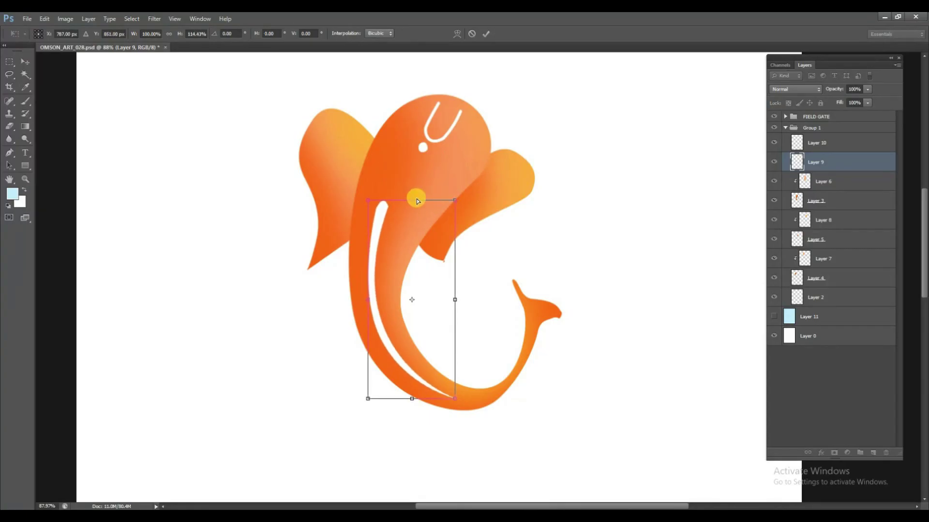
right_click(428, 215)
left_click(443, 297)
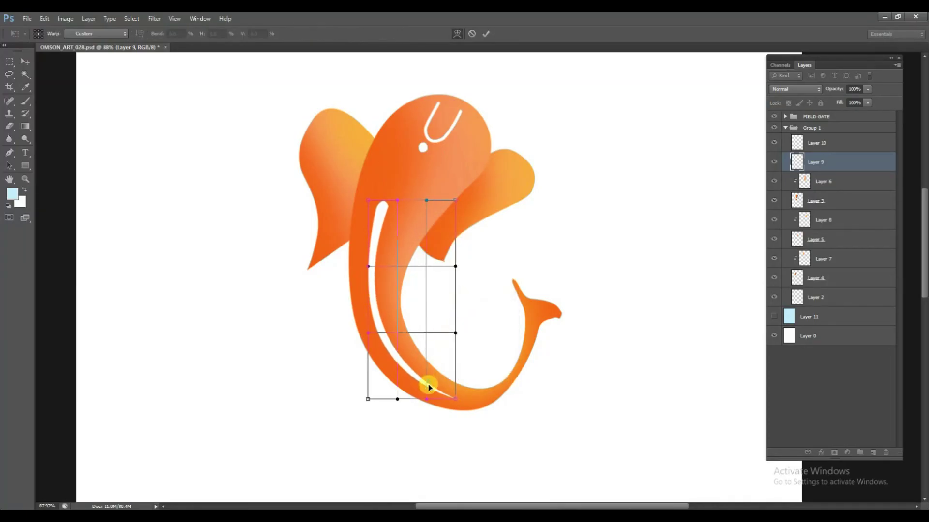
left_click_drag(429, 384, 461, 398)
left_click_drag(365, 207, 383, 201)
key("Return")
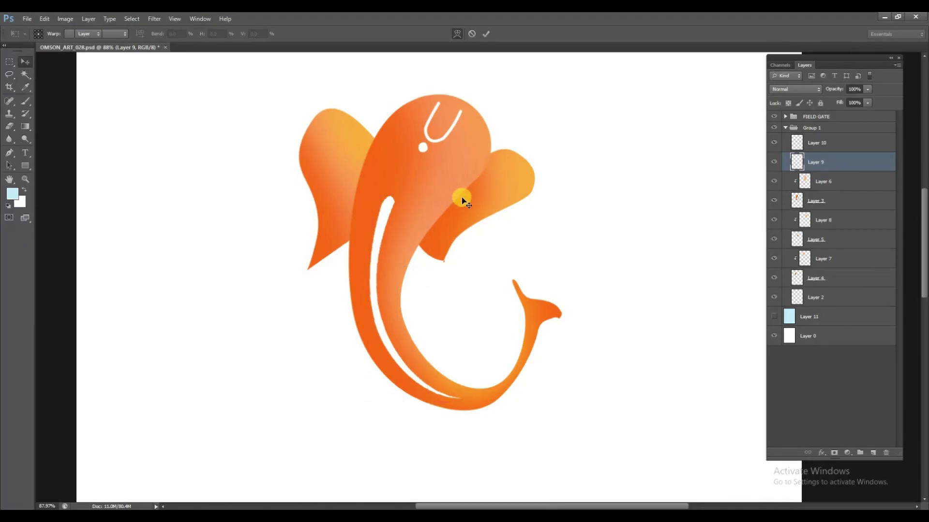
Step: Apply a second warp pass to the trunk stripe
key("ctrl+t")
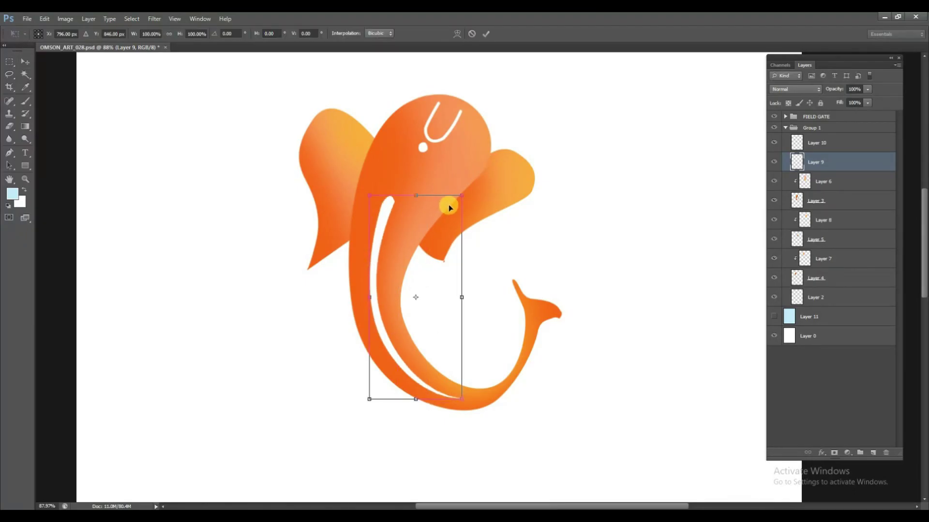
right_click(430, 213)
left_click(483, 291)
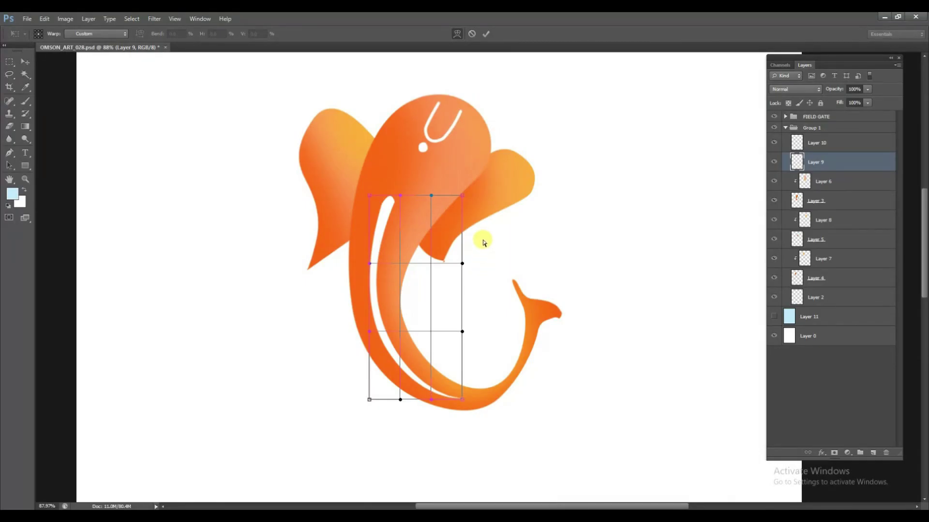
key("Return")
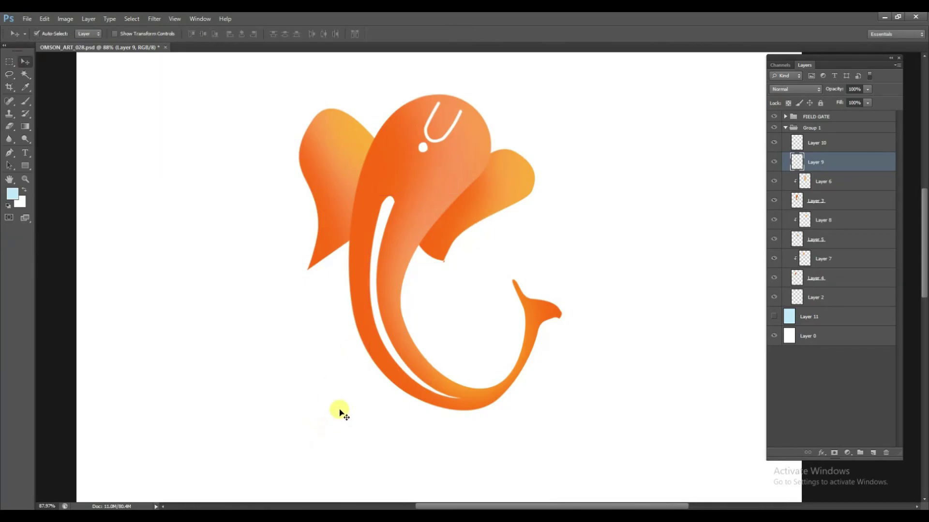
Step: Save over the existing OMSON_ART_028 PSD with Maximize Compatibility
scroll(445, 203, "down", 1)
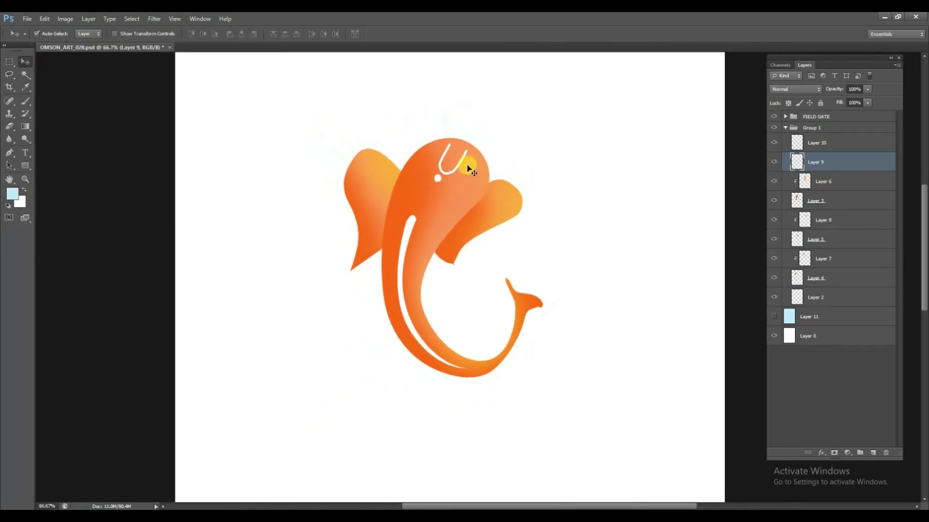
scroll(479, 198, "up", 1)
scroll(474, 213, "up", 1)
scroll(477, 219, "up", 1)
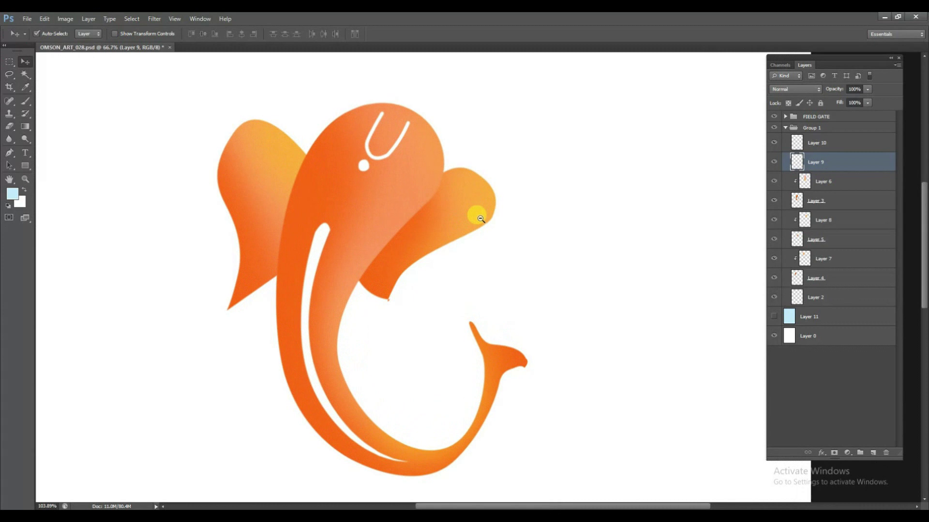
scroll(477, 215, "up", 1)
scroll(478, 215, "up", 1)
scroll(510, 240, "down", 1)
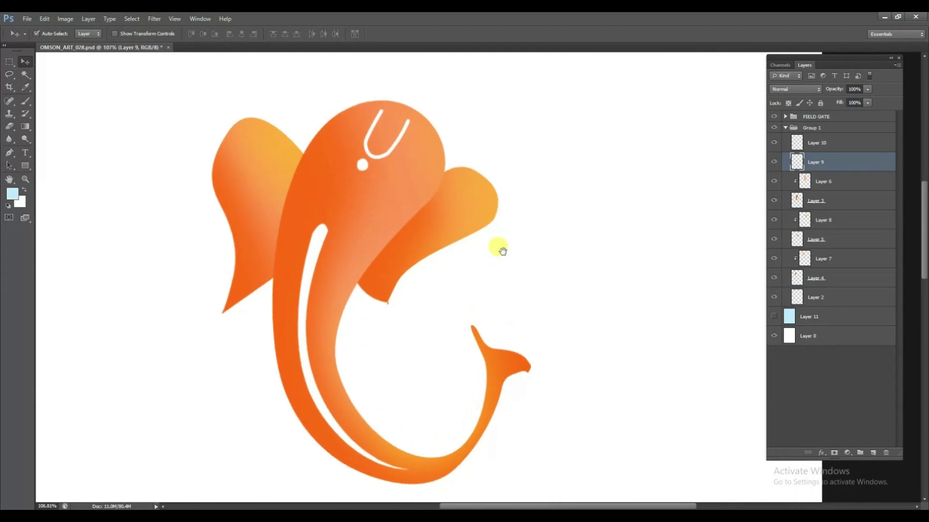
scroll(503, 242, "down", 1)
scroll(513, 240, "down", 1)
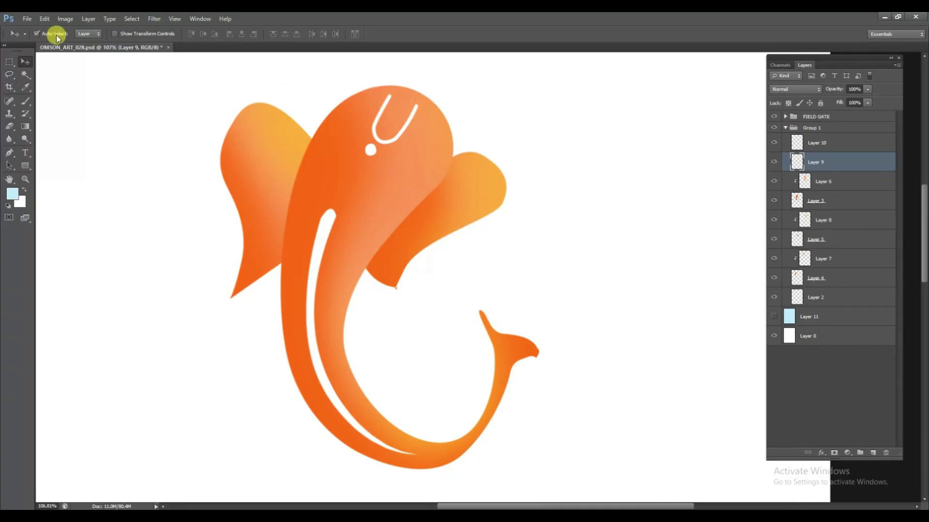
left_click(23, 21)
left_click(68, 135)
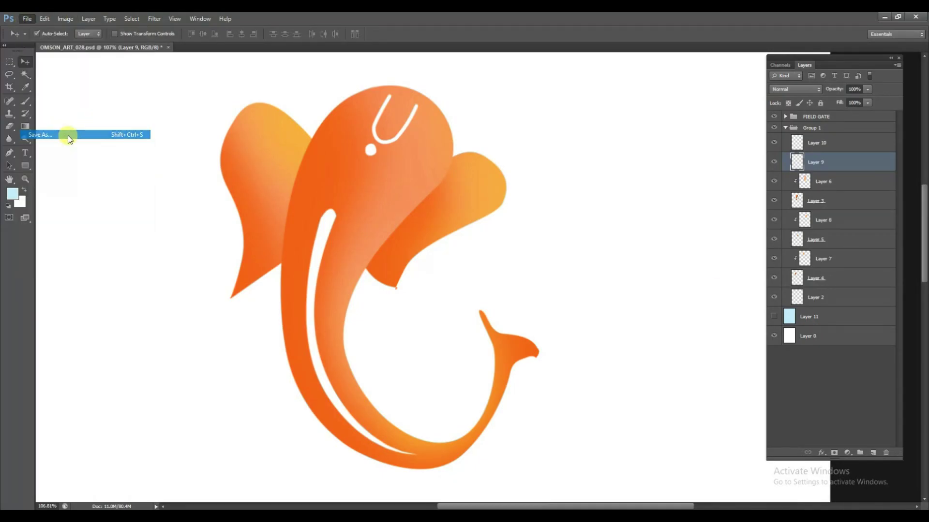
double_click(425, 154)
key("Return")
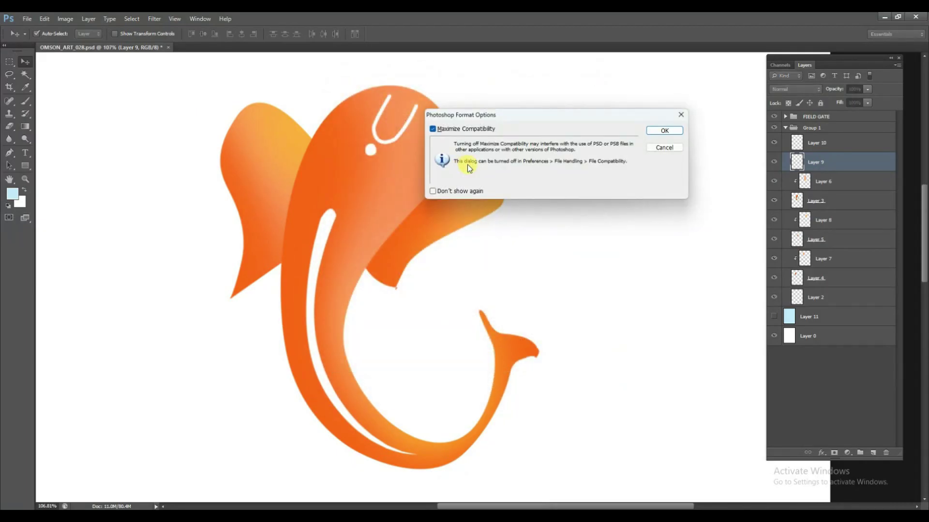
left_click(668, 131)
left_click(661, 137)
left_click(470, 213)
Step: Save a JPEG copy under the same name, replacing the old JPEG, at default quality
key("ctrl+shift+s")
left_click(484, 265)
left_click(477, 311)
double_click(415, 149)
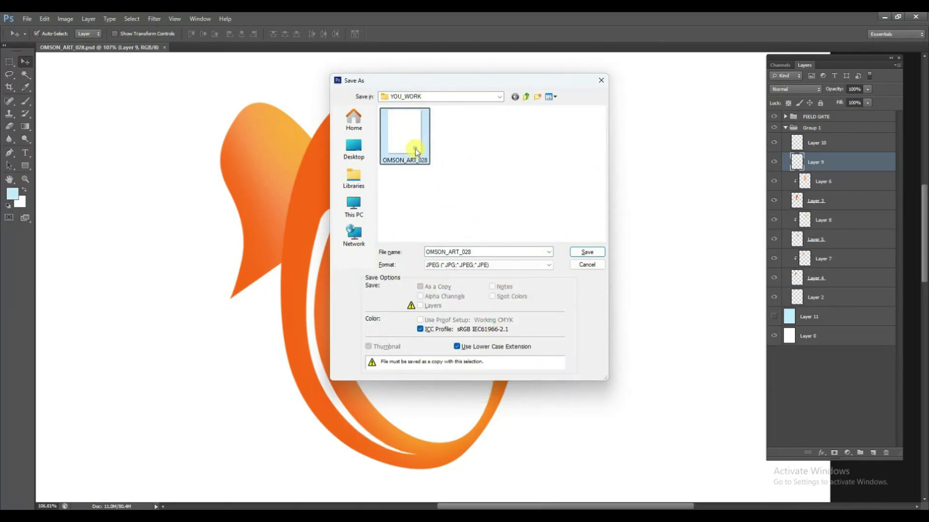
key("Return")
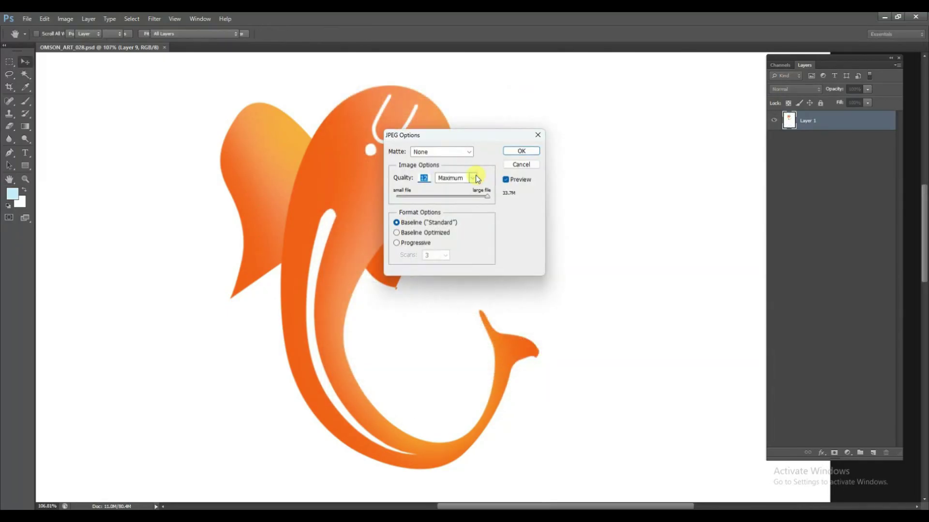
key("Return")
left_click(785, 128)
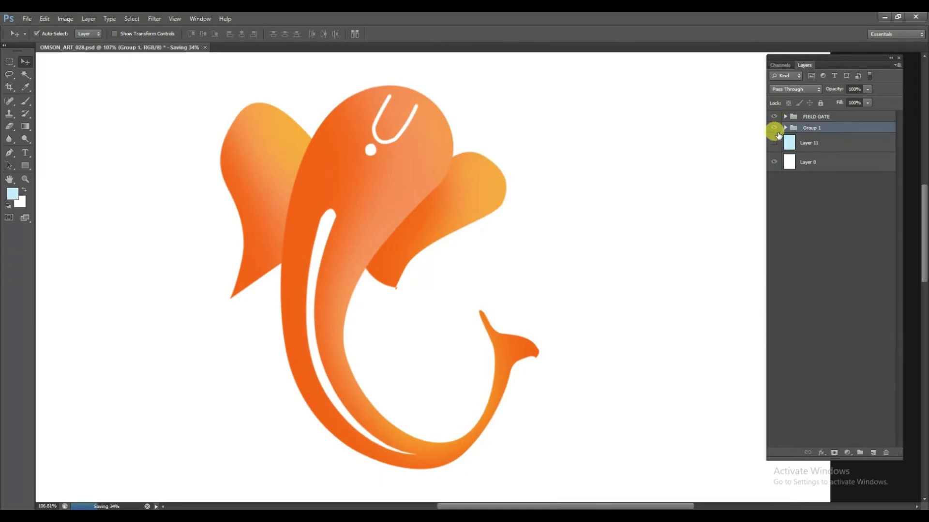
Step: Float the Ganesha document in its own window and open G_01.png
left_click(482, 162, "alt")
mouse_move(504, 178)
left_mouse_down()
mouse_move(448, 176)
mouse_move(477, 189)
mouse_move(460, 187)
left_mouse_up()
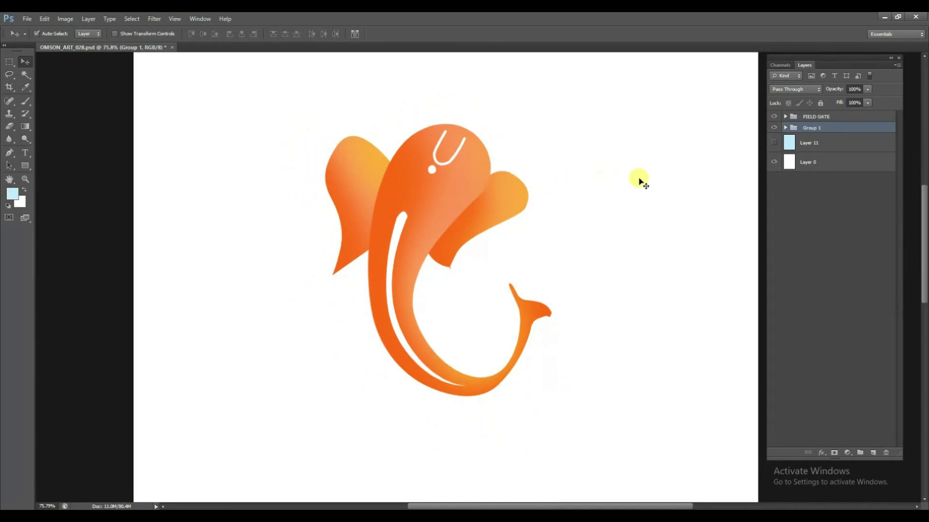
left_click_drag(668, 167, 571, 195)
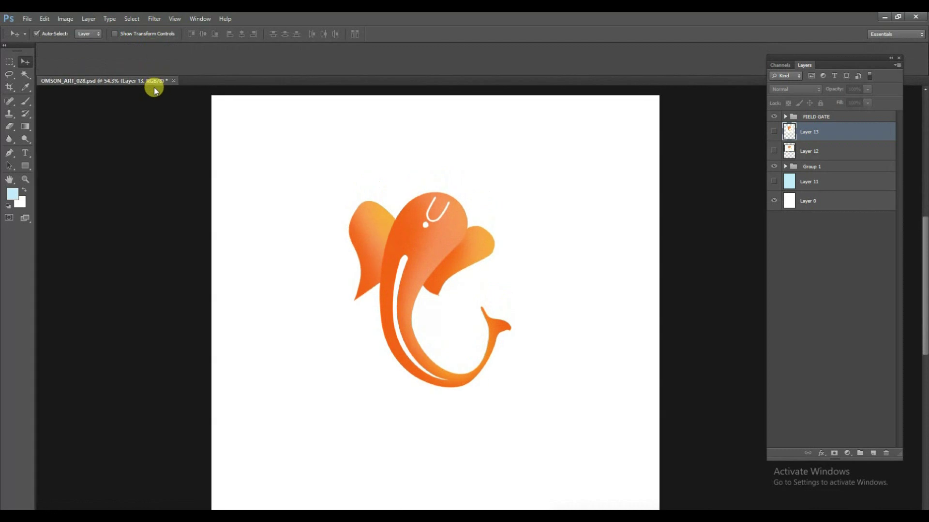
left_click_drag(150, 48, 265, 51)
key("ctrl+o")
left_click(460, 137)
double_click(460, 137)
Step: Drag the red lettering onto the Ganesha artwork, close G_01, and move it below the trunk
left_click_drag(405, 93, 559, 50)
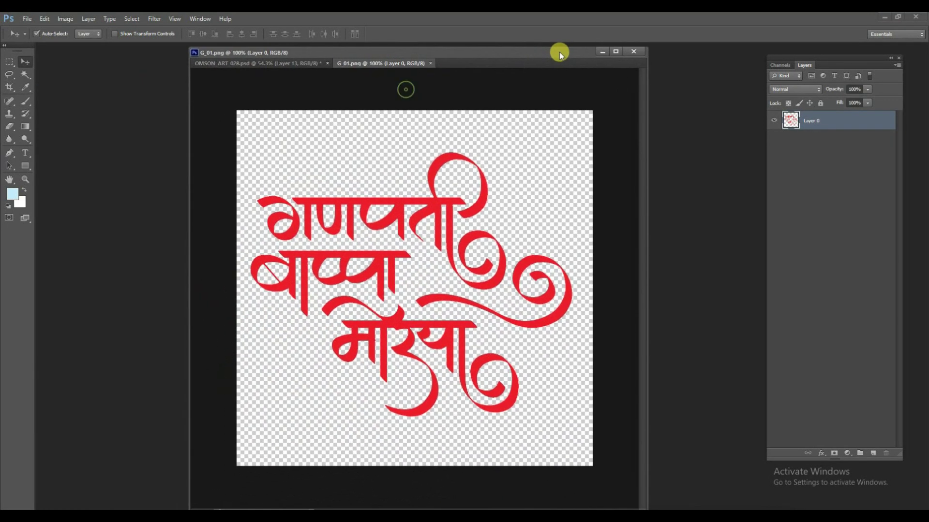
left_click_drag(411, 58, 369, 247)
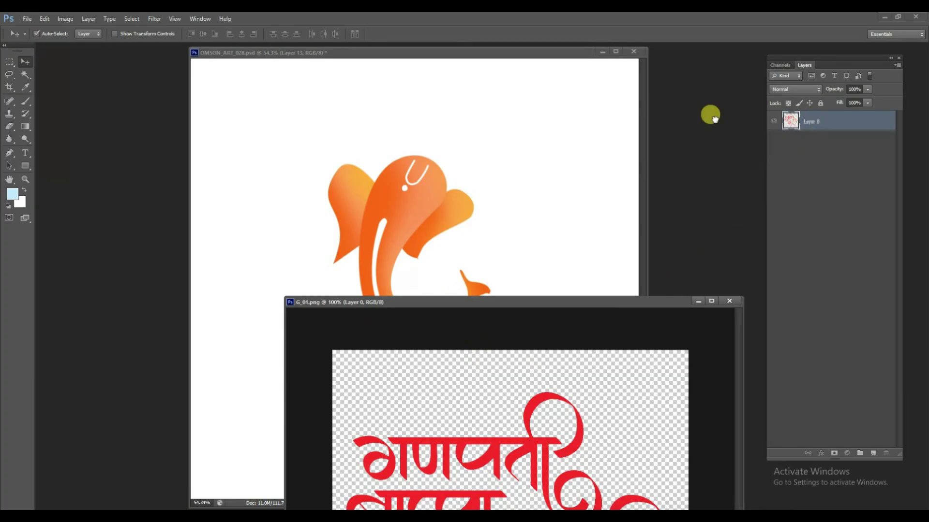
left_click_drag(714, 118, 482, 263)
left_click(672, 300)
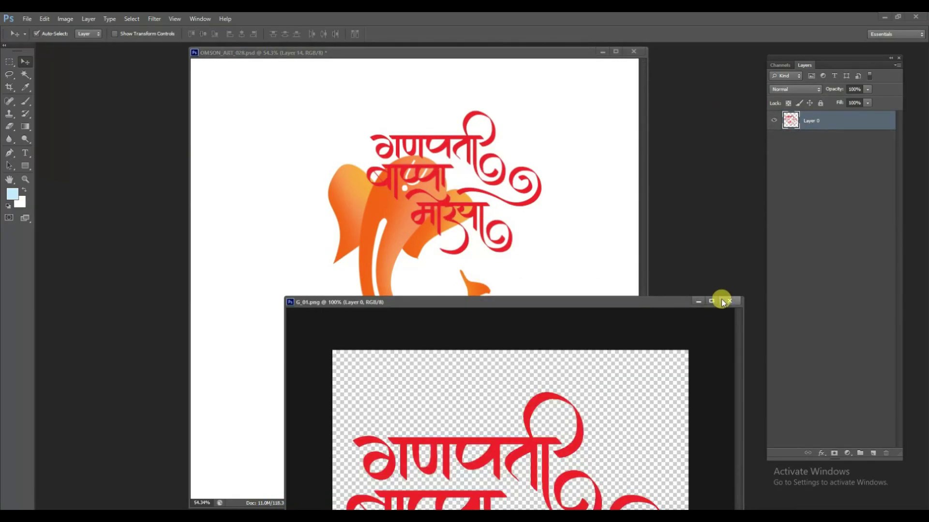
left_click(725, 301)
key("ctrl+t")
mouse_move(484, 177)
left_mouse_down()
mouse_move(400, 287)
mouse_move(382, 286)
left_mouse_up()
Step: Enlarge the red lettering to about 133% and shift it to the left
left_click_drag(445, 213, 481, 191)
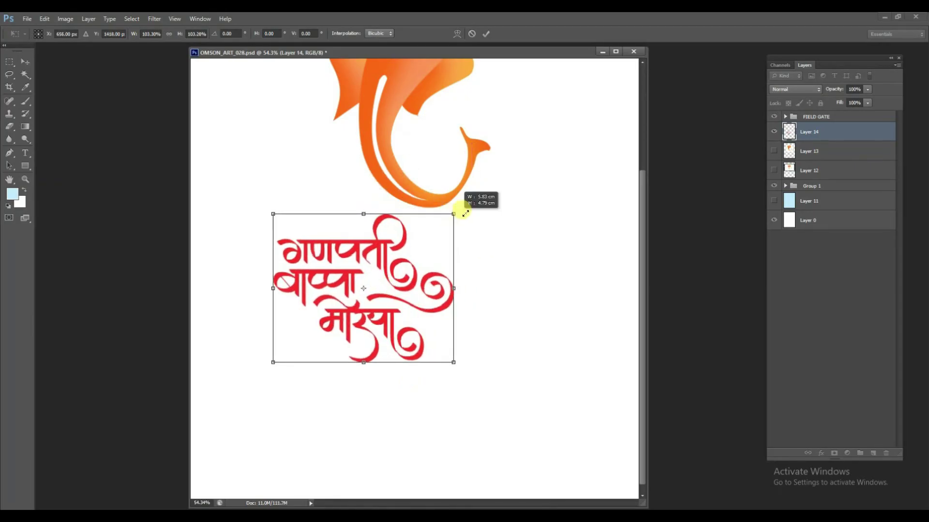
left_click_drag(456, 232, 388, 254)
key("Return")
key("ctrl+minus")
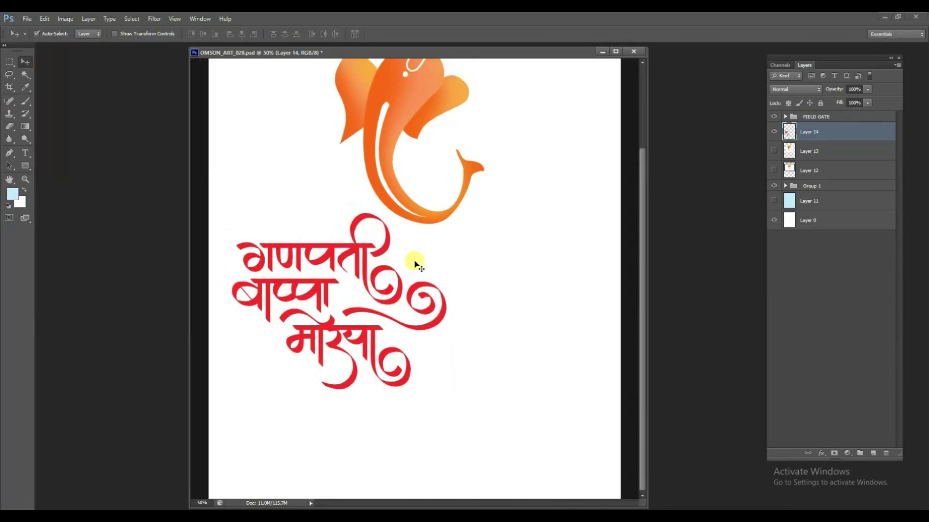
key("ctrl+minus")
Step: Move the Ganesha group to the page's upper right
left_click(801, 183)
key("ctrl+t")
mouse_move(419, 187)
left_mouse_down()
mouse_move(440, 199)
mouse_move(373, 189)
mouse_move(463, 212)
left_mouse_up()
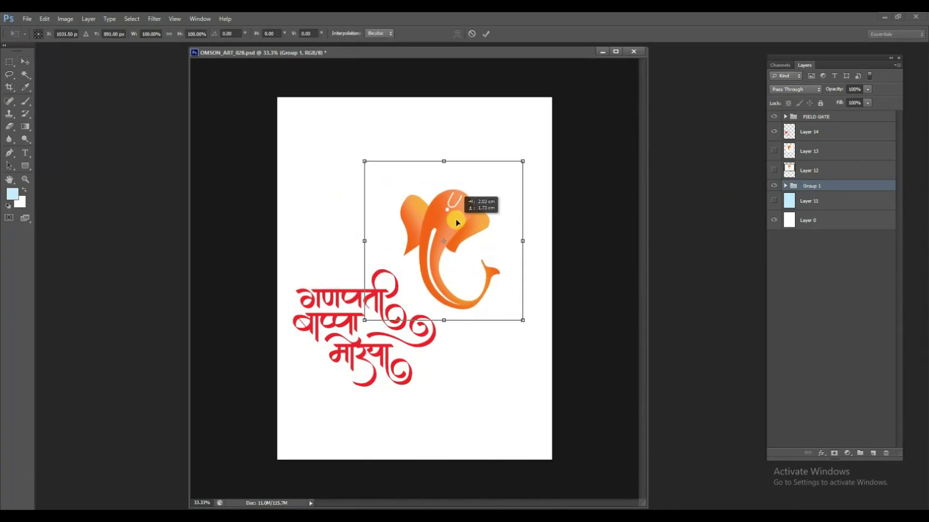
key("Return")
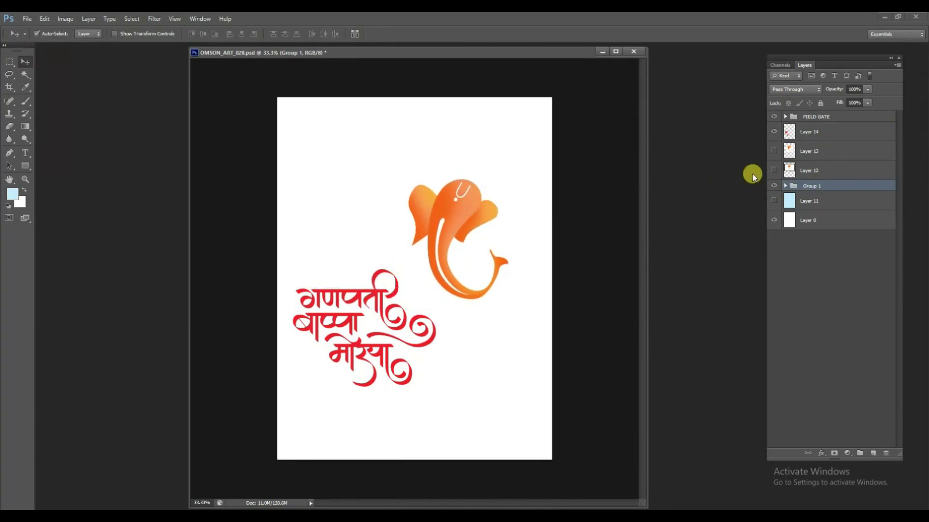
Step: Shrink the red lettering and tuck it under the Ganesha's trunk
left_click(812, 133)
key("ctrl+t")
left_click_drag(378, 305, 383, 296)
mouse_move(428, 260)
left_mouse_down()
mouse_move(441, 260)
mouse_move(429, 265)
left_mouse_up()
left_click_drag(393, 311, 409, 287)
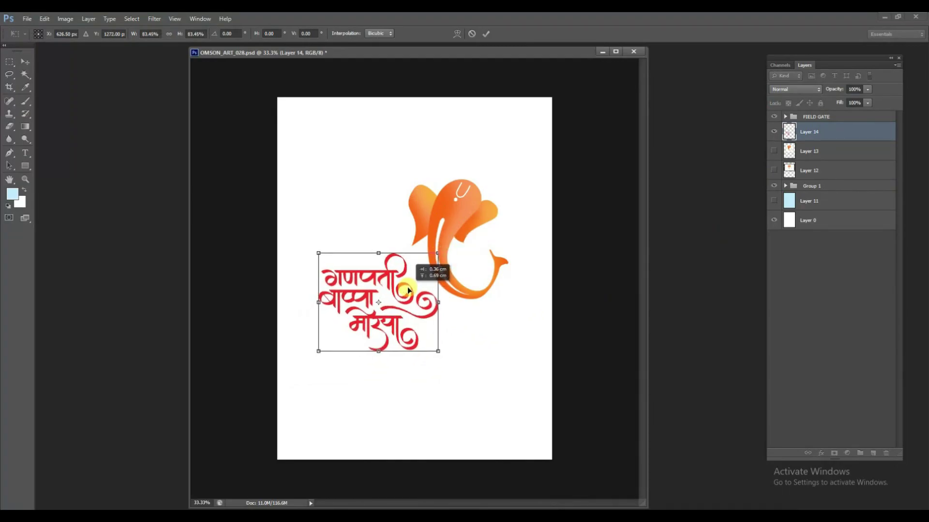
key("Return")
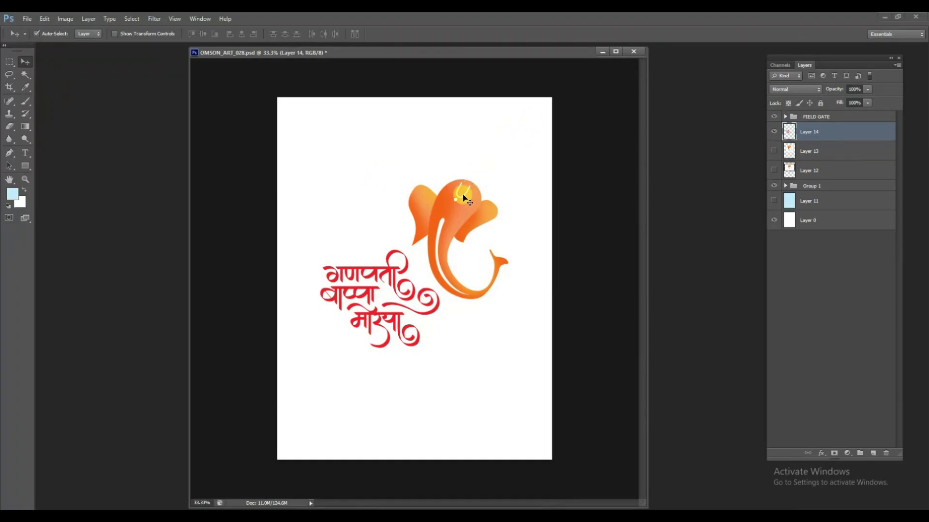
left_click(774, 132)
left_click(774, 131)
Step: Enlarge the Ganesha group to about 114% and shift it up and left
left_click(817, 185)
key("ctrl+t")
left_click_drag(531, 151, 540, 141)
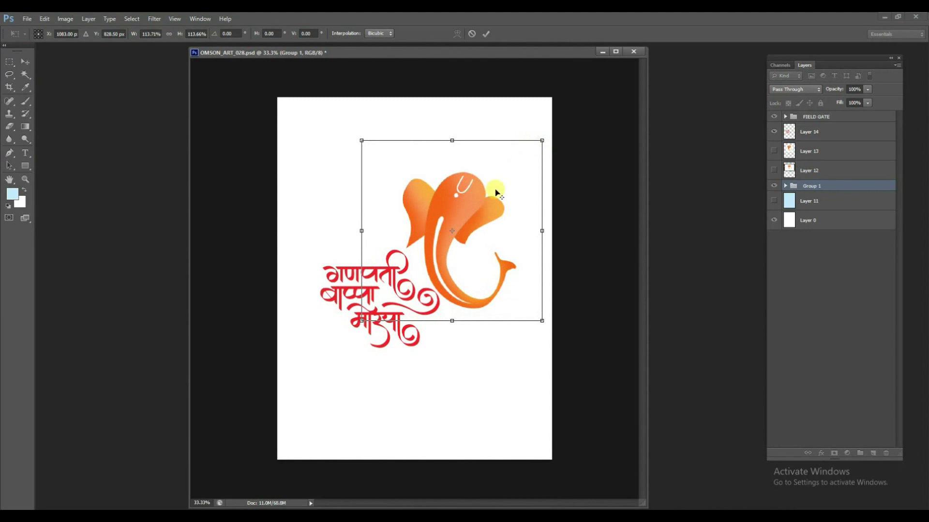
left_click_drag(490, 203, 487, 189)
key("Return")
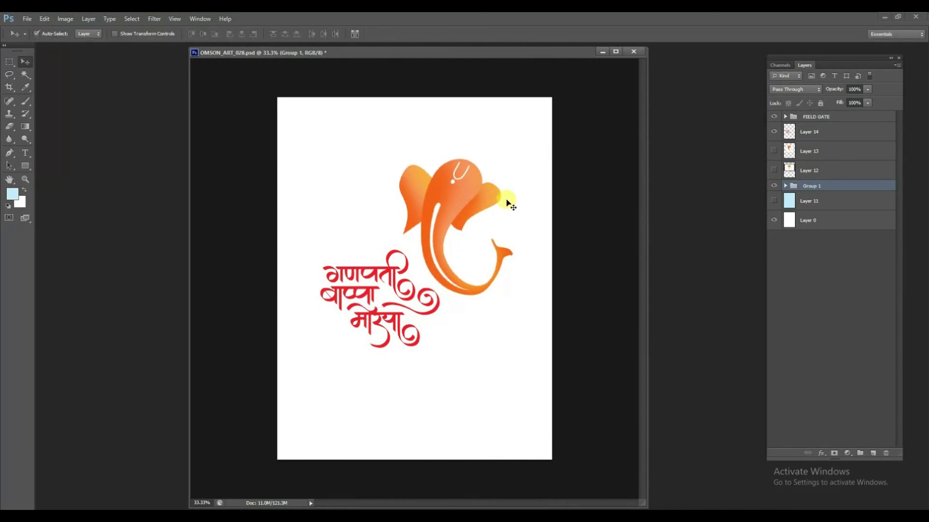
left_click_drag(557, 52, 574, 45)
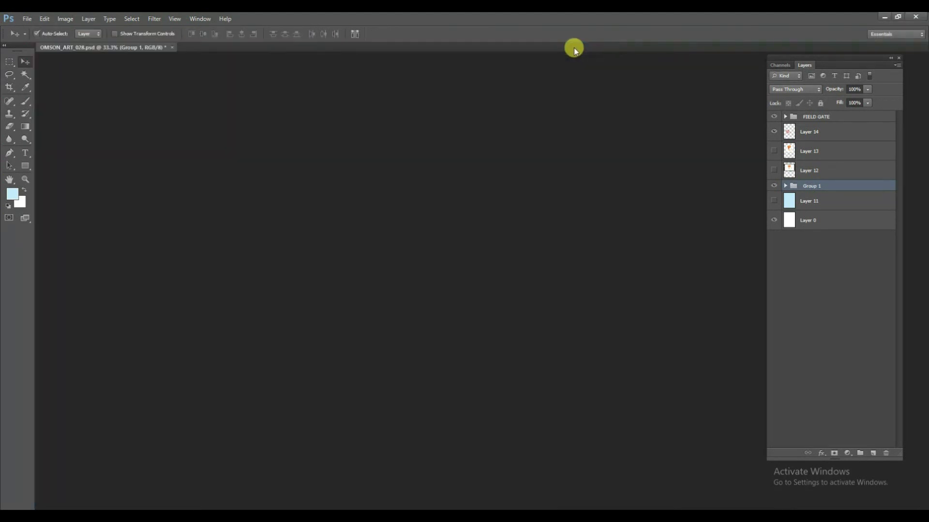
key("ctrl+plus")
key("ctrl+plus")
mouse_move(590, 166)
left_mouse_down()
mouse_move(546, 223)
mouse_move(537, 252)
mouse_move(549, 239)
left_mouse_up()
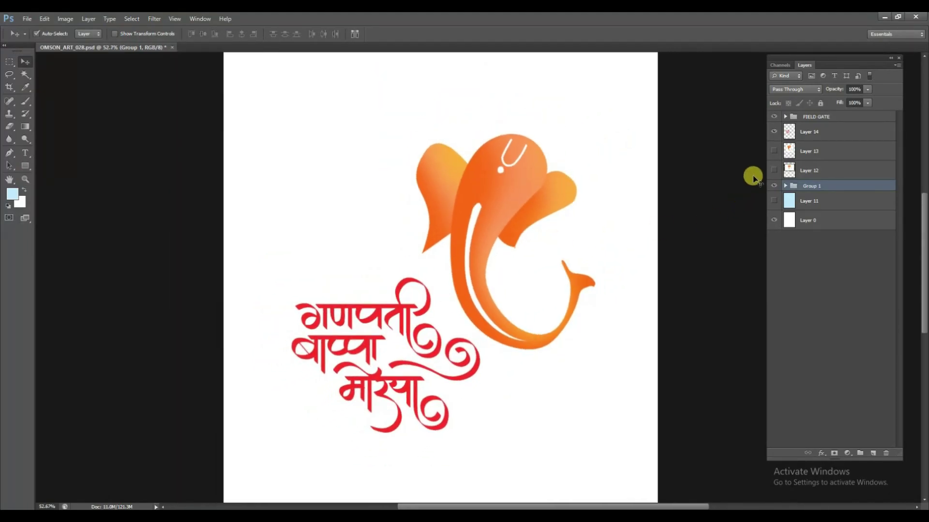
Step: Scale the red lettering to about 87% and set it against the trunk's curl
left_click(805, 136)
key("ctrl+t")
left_click_drag(429, 296, 430, 314)
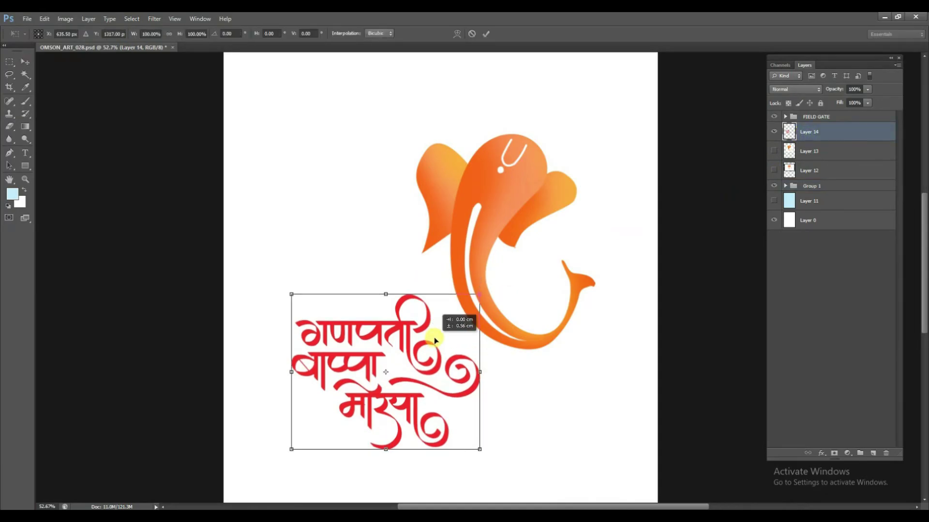
left_click_drag(483, 293, 462, 310)
left_click_drag(418, 339, 415, 322)
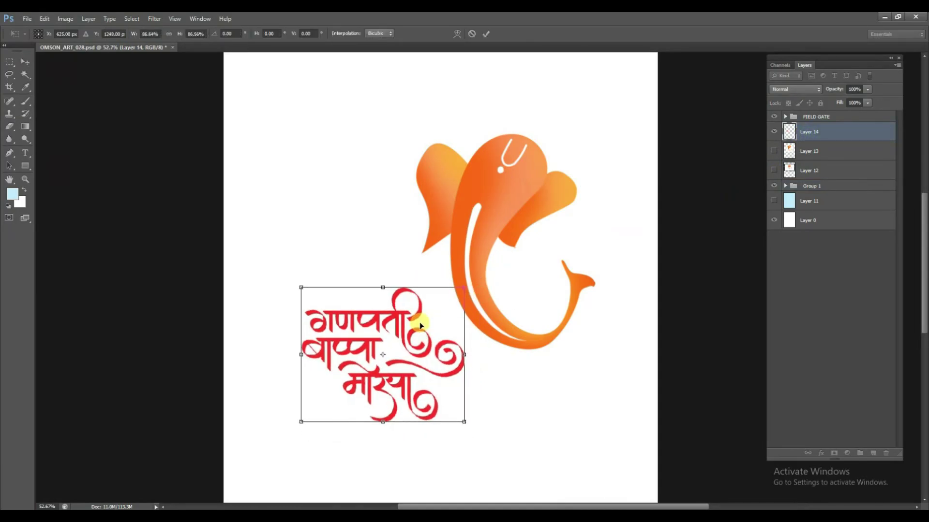
key("Return")
key("ctrl+minus")
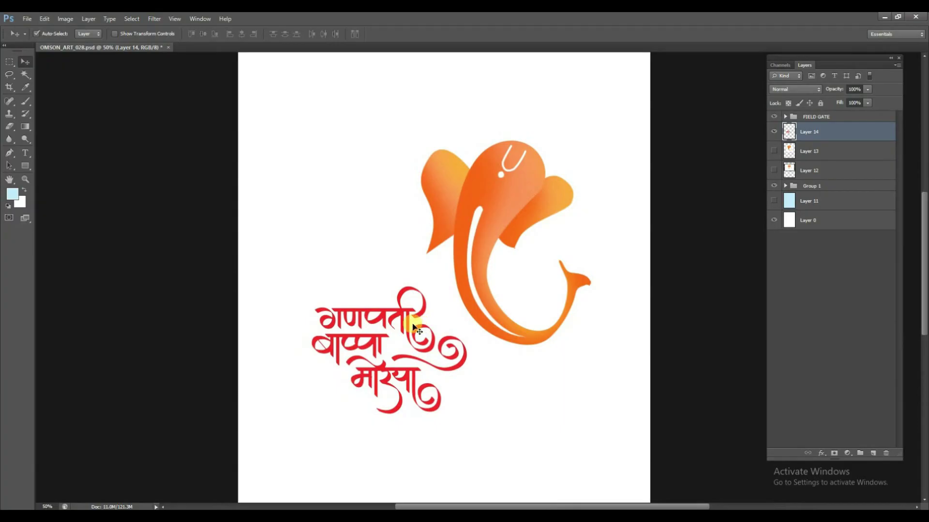
left_click(811, 188)
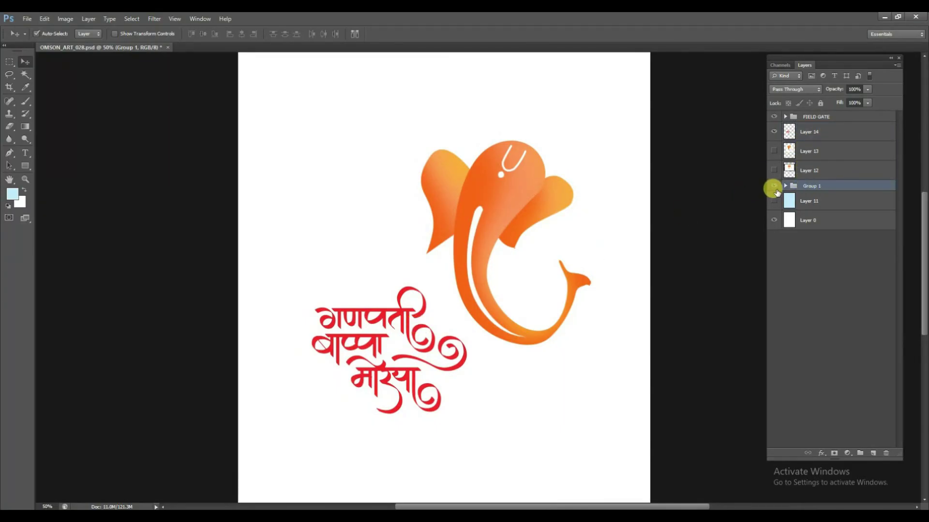
Step: Duplicate the Ganesha group and merge the copy into one layer at 40% opacity
key("ctrl+j")
key("ctrl+e")
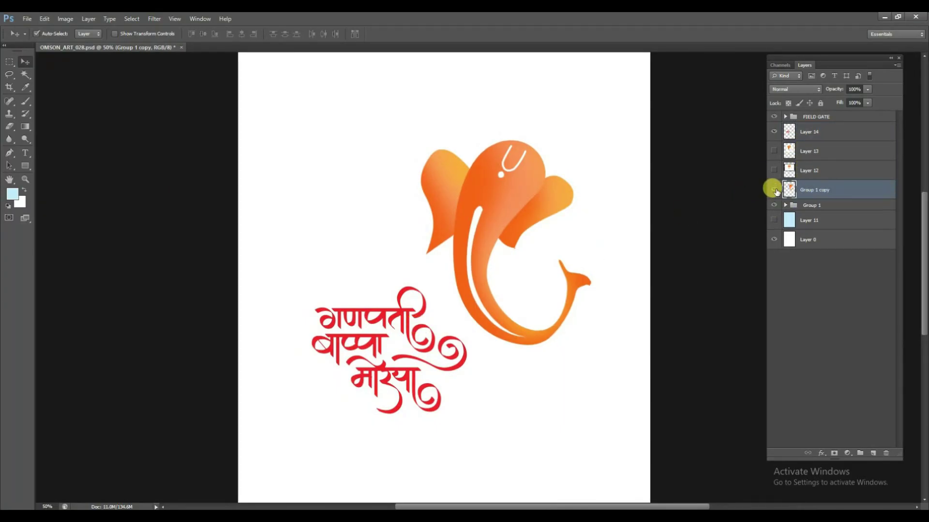
left_click(868, 90)
left_click(838, 102)
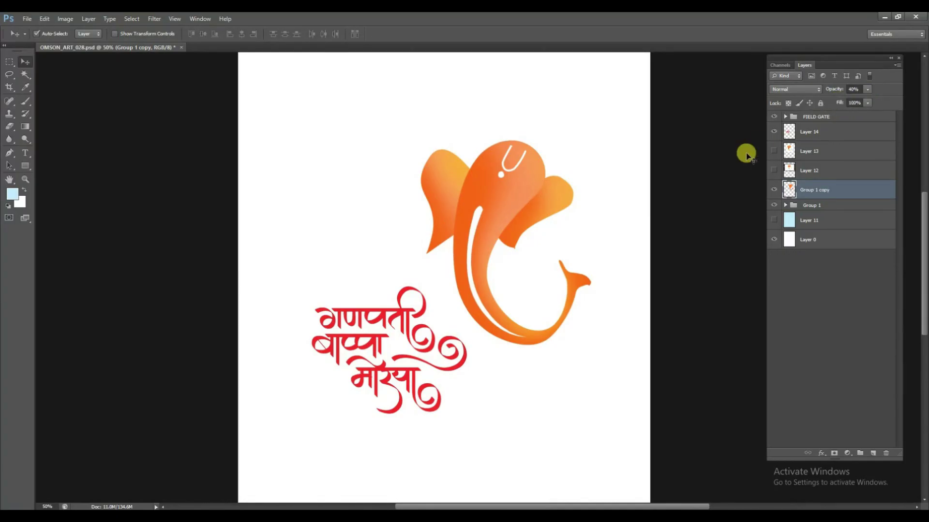
scroll(690, 180, "down", 2)
Step: Enlarge the merged copy to about 347% to fill the page, faded to 10% opacity
key("ctrl+t")
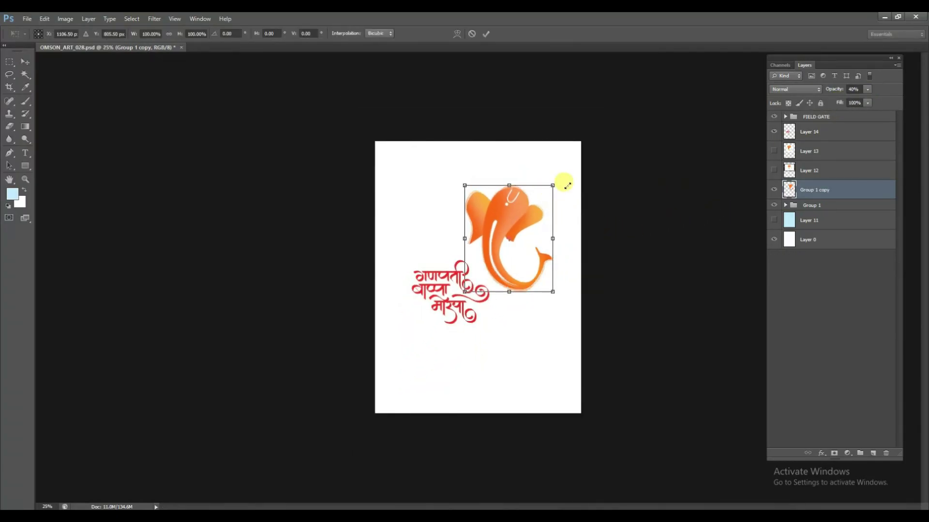
left_click_drag(551, 188, 711, 143)
left_click_drag(539, 222, 517, 296)
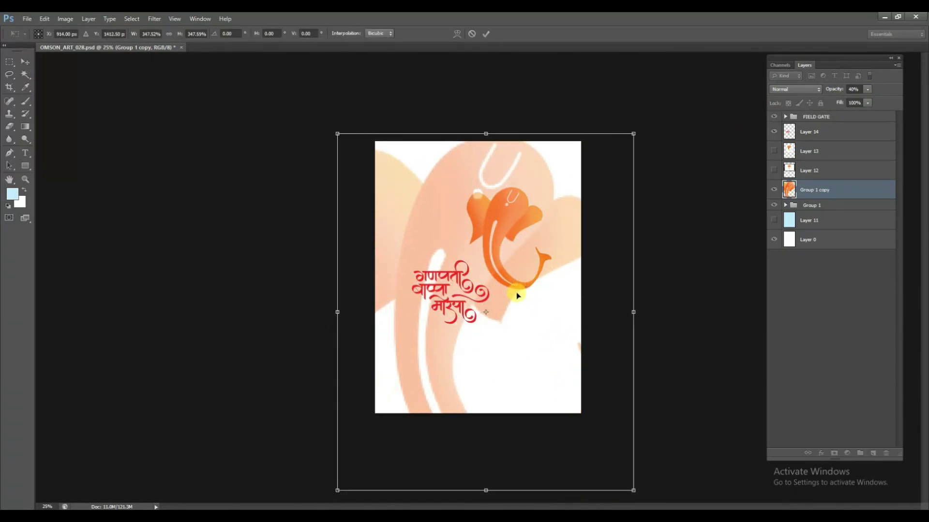
key("Return")
left_click_drag(868, 95, 855, 103)
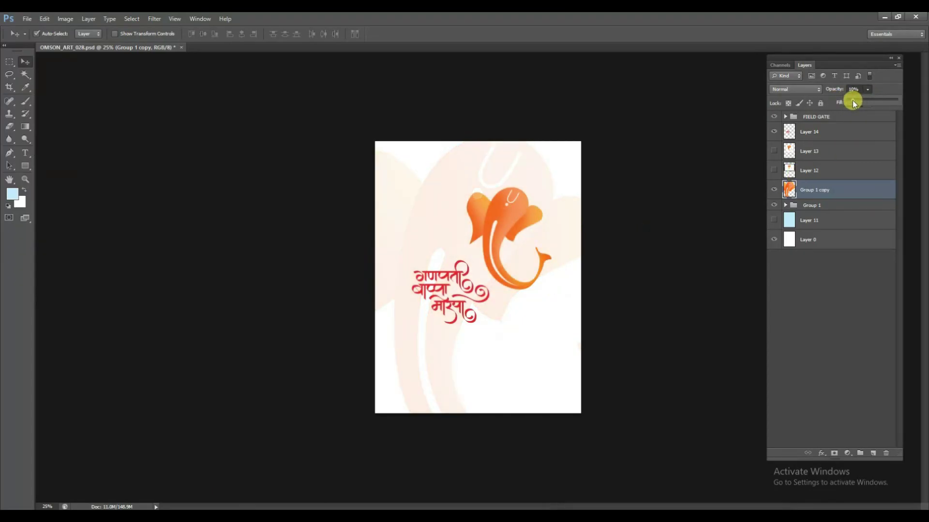
key("ctrl+plus")
mouse_move(670, 159)
left_mouse_down()
mouse_move(616, 222)
mouse_move(591, 177)
left_mouse_up()
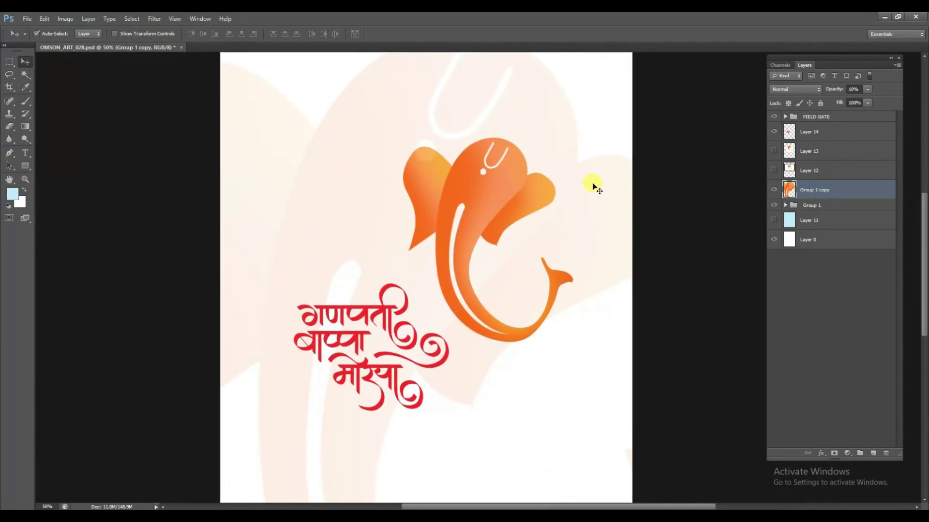
key("ctrl+shift+s")
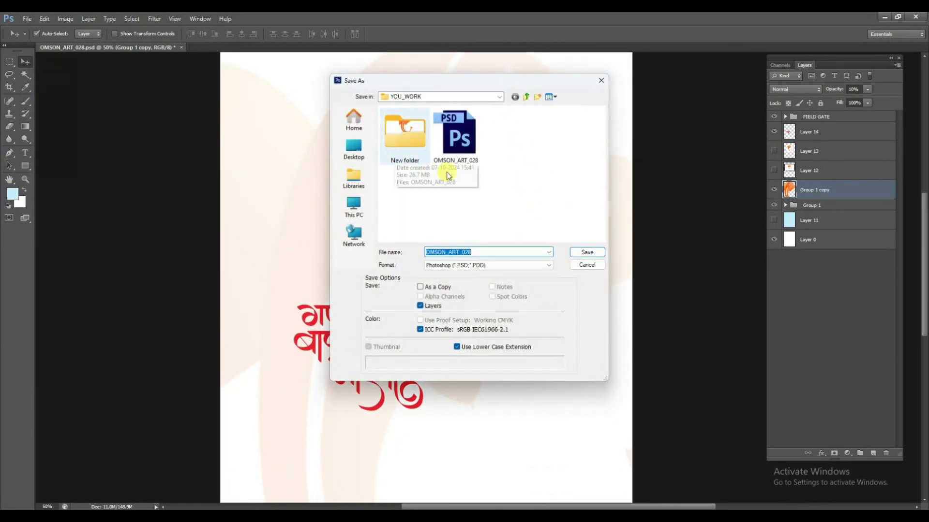
Step: Save as maximum-quality JPEG OMSON_ART_028.jpg, replacing the existing file
left_click(486, 264)
left_click(488, 324)
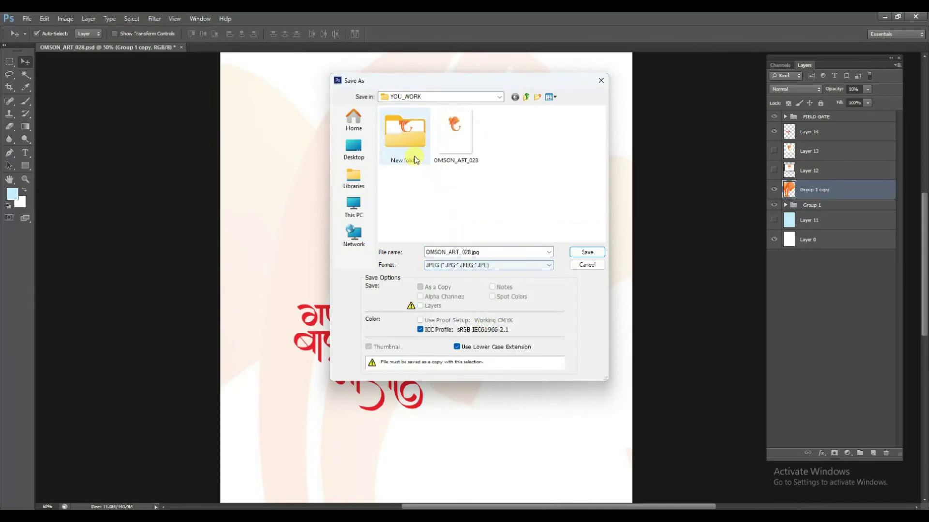
double_click(450, 145)
key("Return")
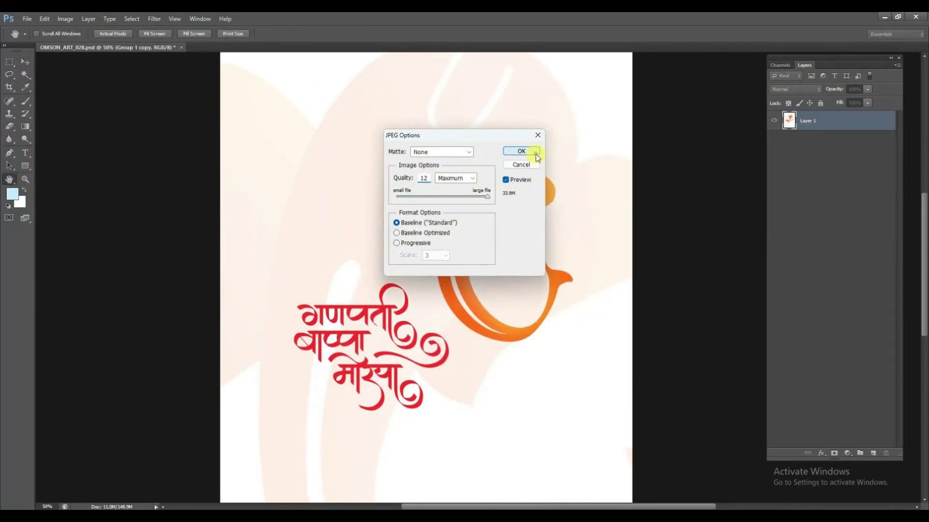
left_click(534, 153)
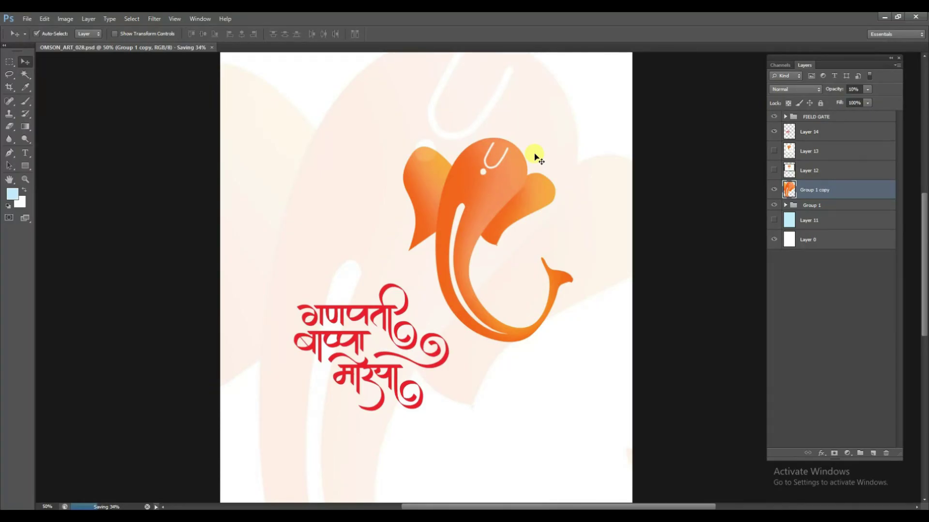